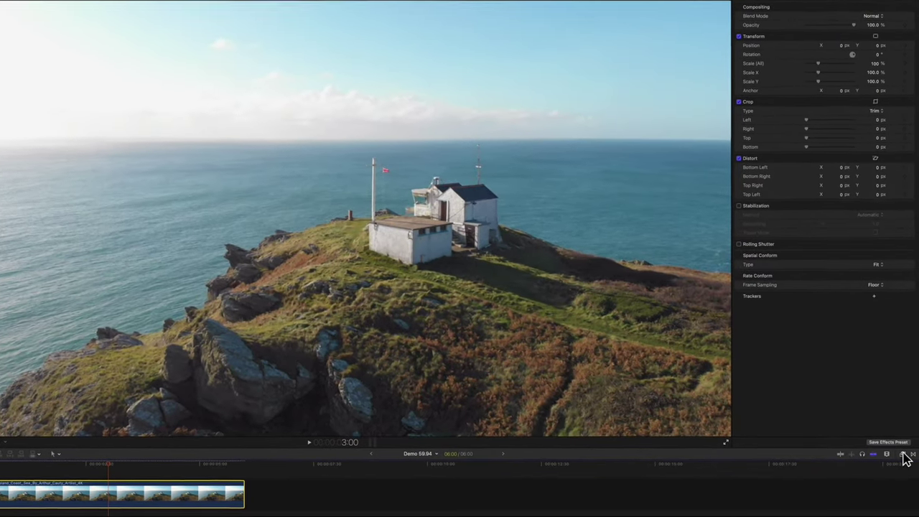
Step: Apply the Pixel Film Studios FCPX Shape Tracker effect from the Effects browser to the lighthouse clip
{"action": "left_click", "coordinate": [902, 455]}
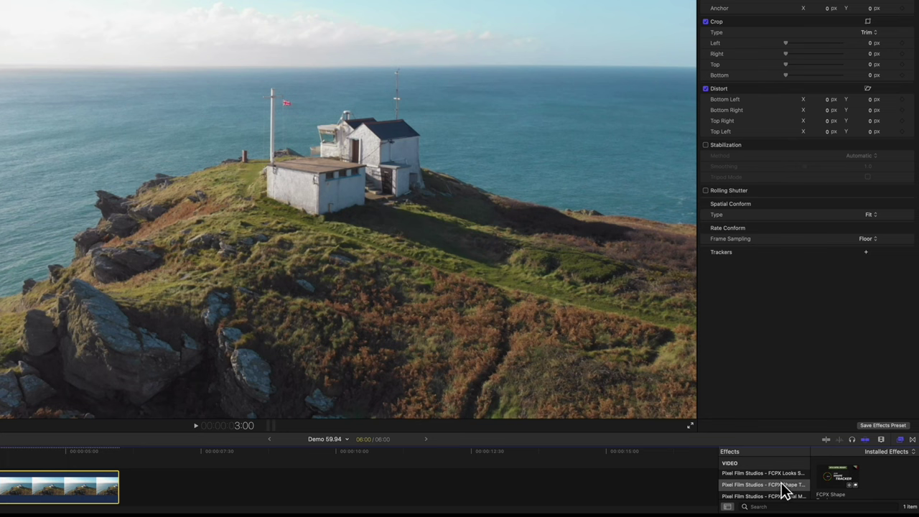
{"action": "left_click", "coordinate": [781, 484]}
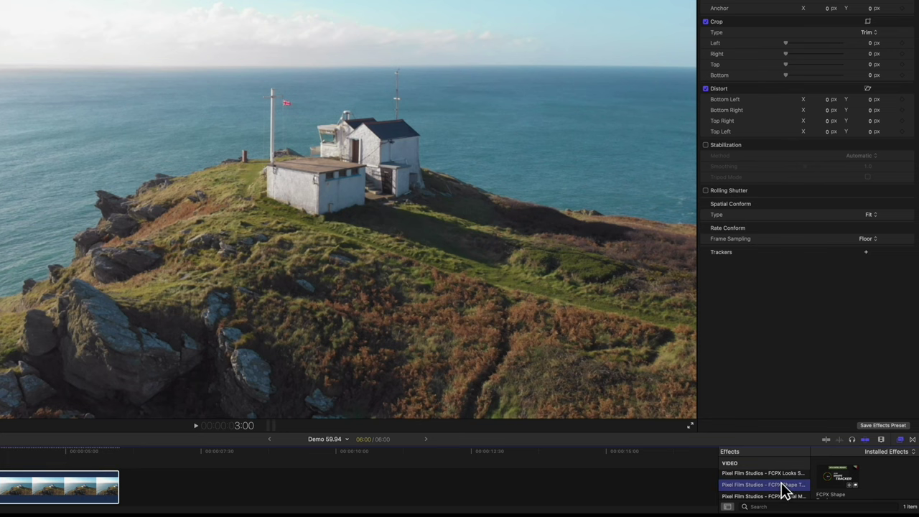
{"action": "left_click_drag", "start_coordinate": [841, 481], "coordinate": [86, 483]}
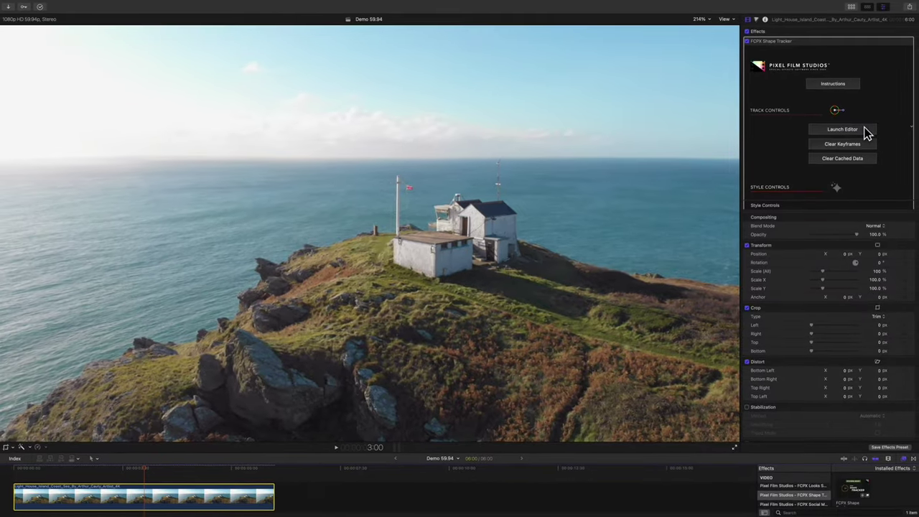
Step: Launch the tracker editor, select Shape 0 in Layer 0, and enlarge the viewer and timeline view
{"action": "left_click", "coordinate": [867, 139]}
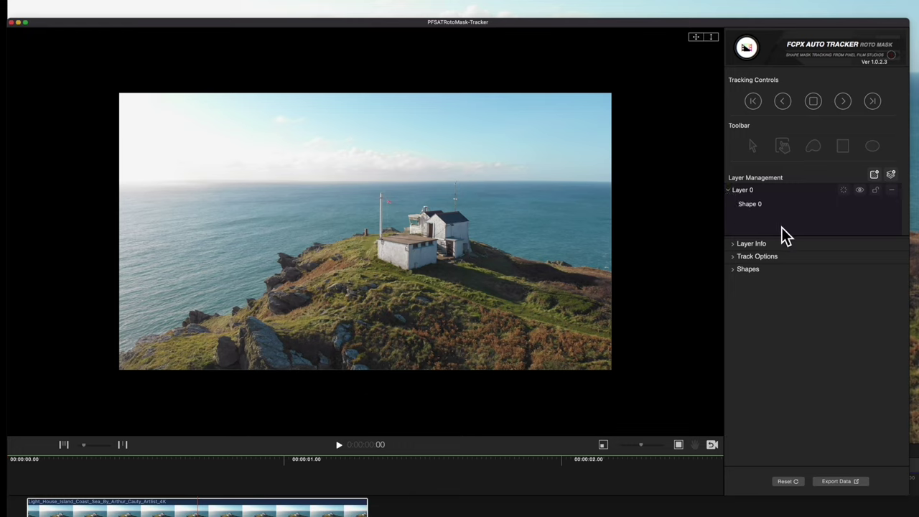
{"action": "left_click", "coordinate": [776, 206]}
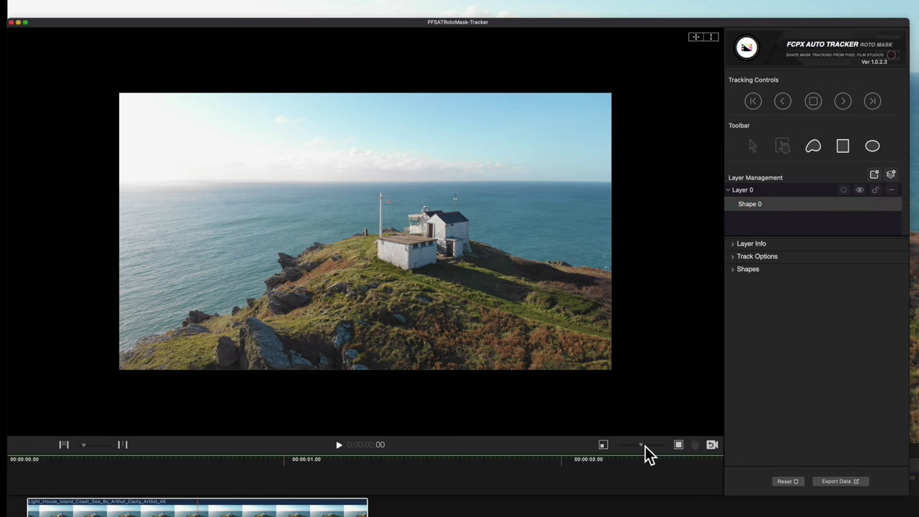
{"action": "left_click_drag", "start_coordinate": [645, 446], "coordinate": [670, 446]}
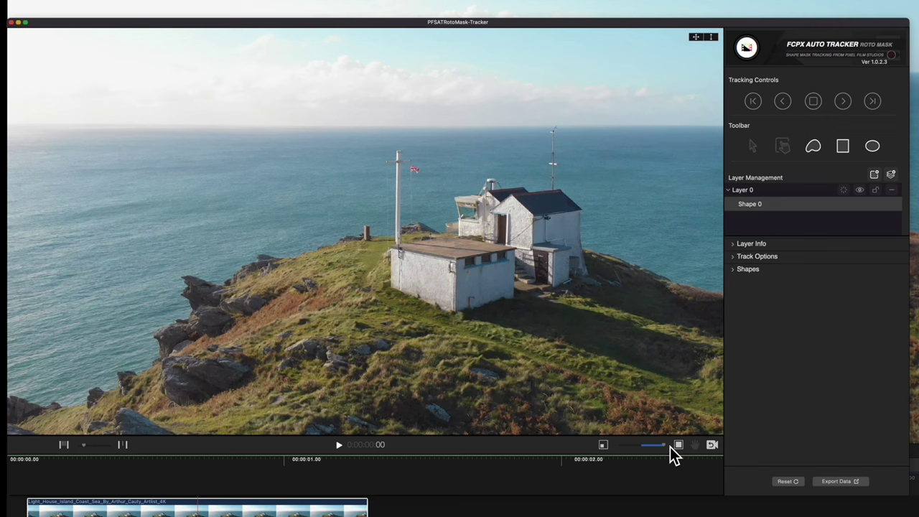
{"action": "left_click", "coordinate": [87, 447]}
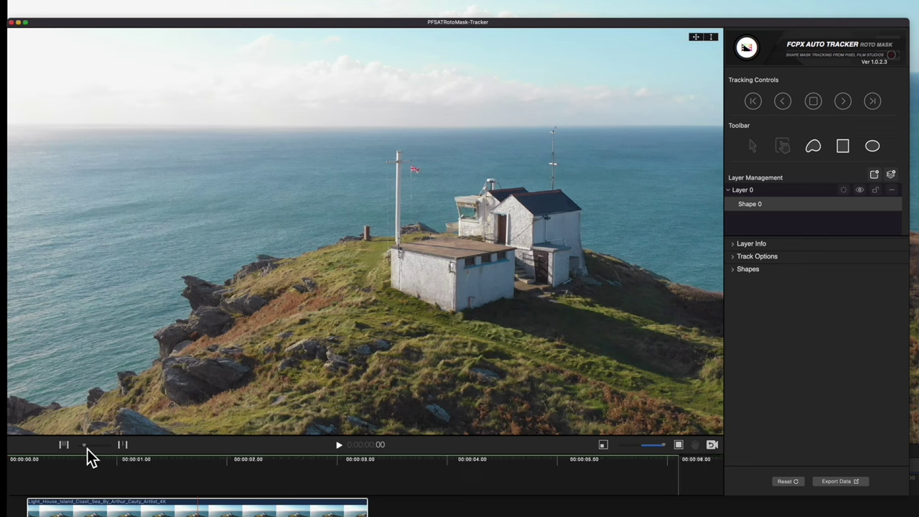
{"action": "mouse_move", "coordinate": [91, 449]}
{"action": "left_mouse_down"}
{"action": "mouse_move", "coordinate": [101, 449]}
{"action": "mouse_move", "coordinate": [92, 449]}
{"action": "left_mouse_up"}
{"action": "left_click_drag", "start_coordinate": [91, 461], "coordinate": [30, 466]}
{"action": "left_click", "coordinate": [785, 206]}
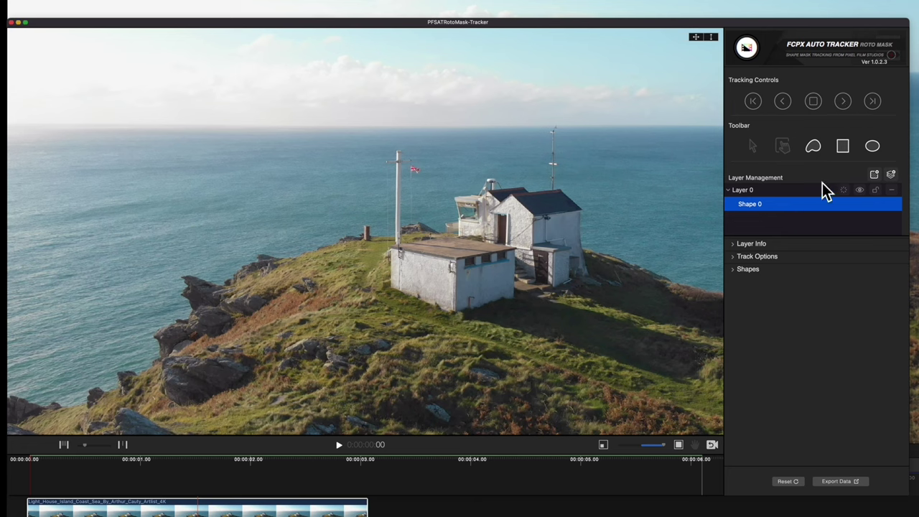
Step: Draw a trial rectangle mask over the front building and drag its bottom-left corner down
{"action": "left_click", "coordinate": [848, 150]}
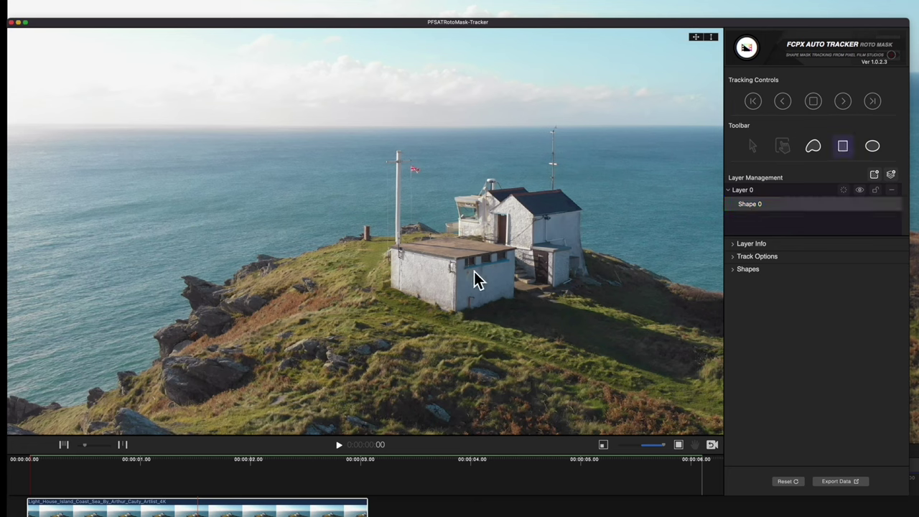
{"action": "left_click_drag", "start_coordinate": [469, 276], "coordinate": [511, 284]}
{"action": "left_click", "coordinate": [752, 144]}
{"action": "left_click", "coordinate": [393, 245]}
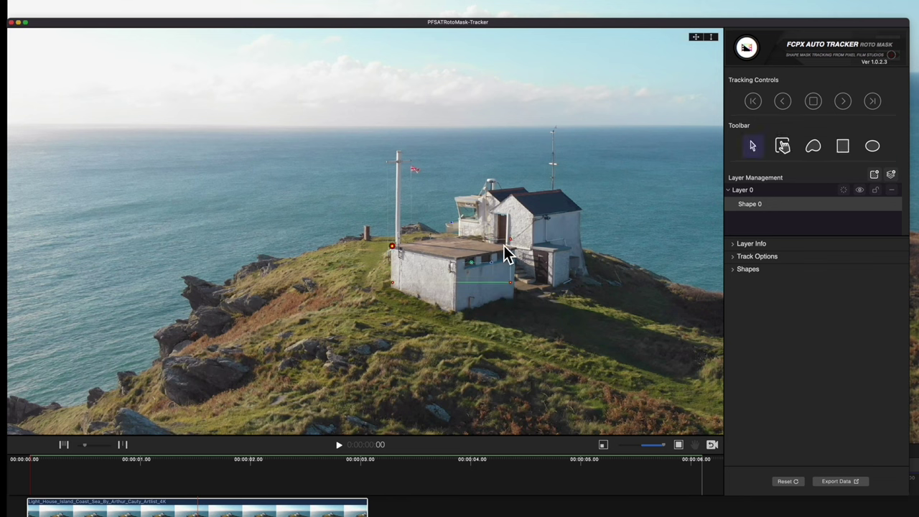
{"action": "left_click_drag", "start_coordinate": [392, 282], "coordinate": [394, 292]}
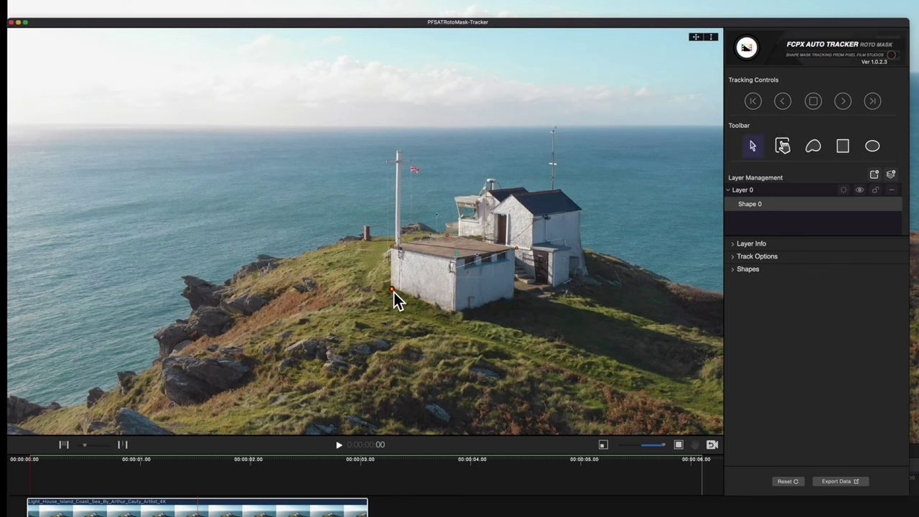
Step: Draw a trial ellipse mask around the front building and reshape its points
{"action": "left_click", "coordinate": [872, 145]}
{"action": "left_click_drag", "start_coordinate": [425, 242], "coordinate": [555, 315]}
{"action": "key", "text": "v"}
{"action": "left_click", "coordinate": [362, 285]}
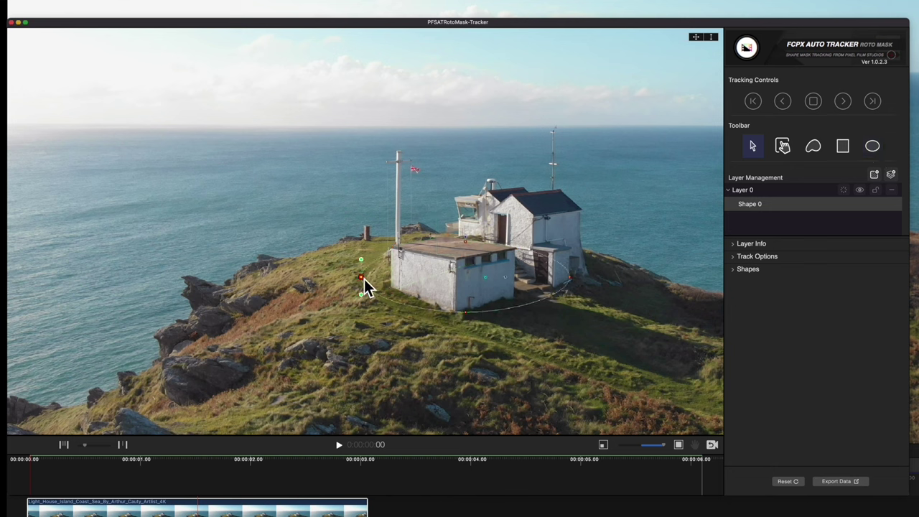
{"action": "left_click_drag", "start_coordinate": [467, 316], "coordinate": [467, 338]}
{"action": "left_click_drag", "start_coordinate": [569, 279], "coordinate": [563, 302]}
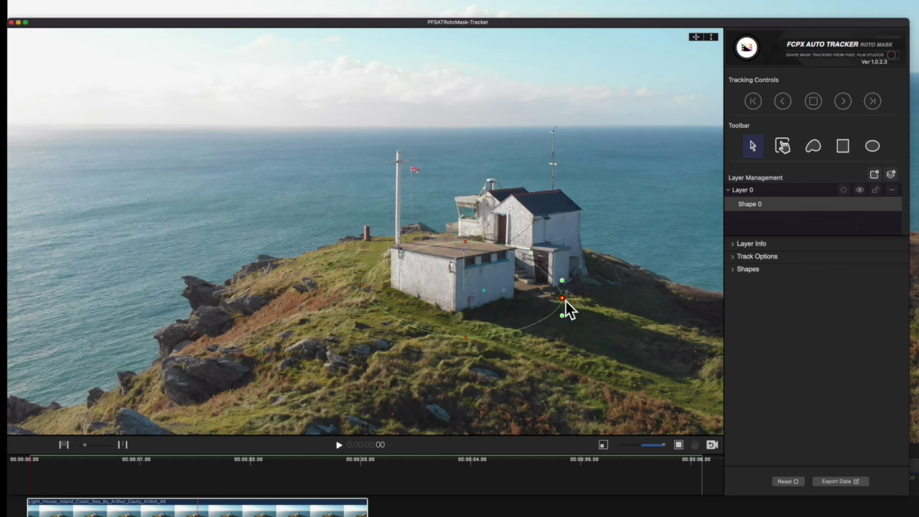
Step: Outline the front white building with a four-point freeform mask and reveal its Track Options
{"action": "left_click", "coordinate": [813, 147]}
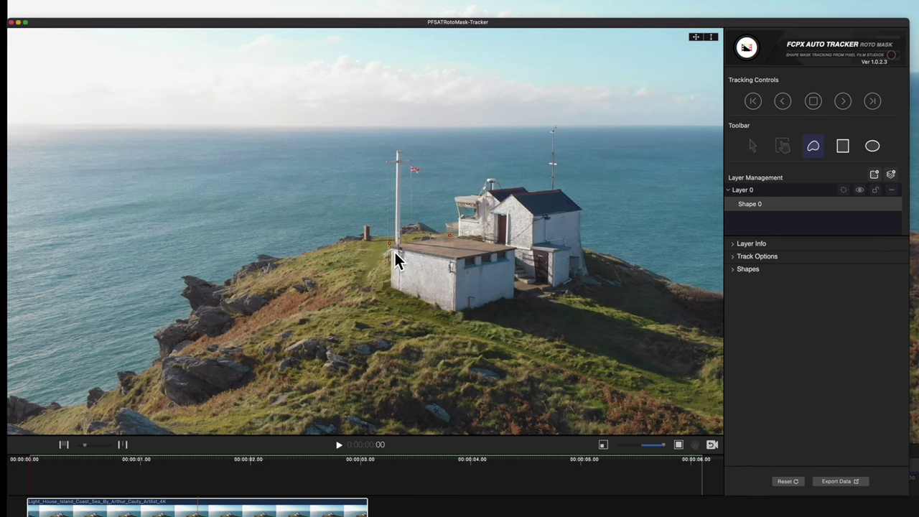
{"action": "left_click", "coordinate": [515, 301]}
{"action": "left_click", "coordinate": [515, 250]}
{"action": "left_click", "coordinate": [452, 237]}
{"action": "left_click", "coordinate": [753, 145]}
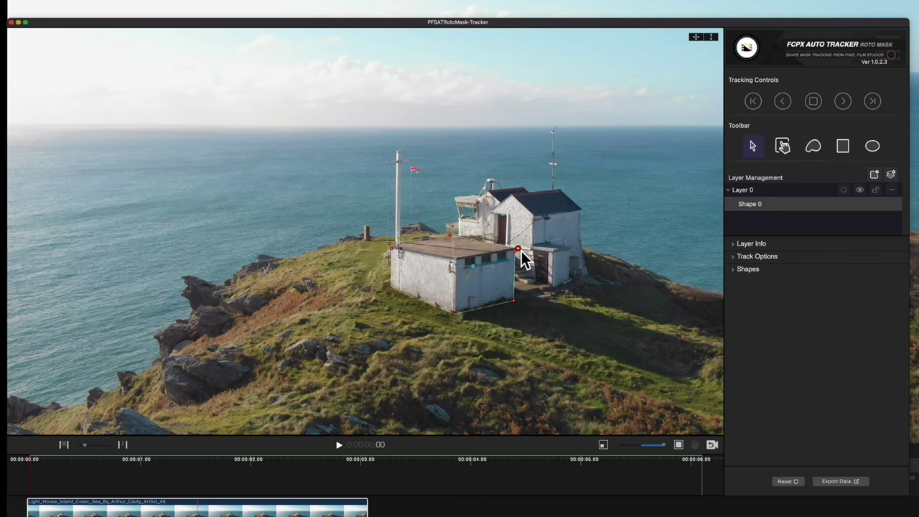
{"action": "left_click", "coordinate": [393, 250]}
{"action": "left_click", "coordinate": [514, 302]}
{"action": "left_click", "coordinate": [517, 248]}
{"action": "left_click", "coordinate": [733, 257]}
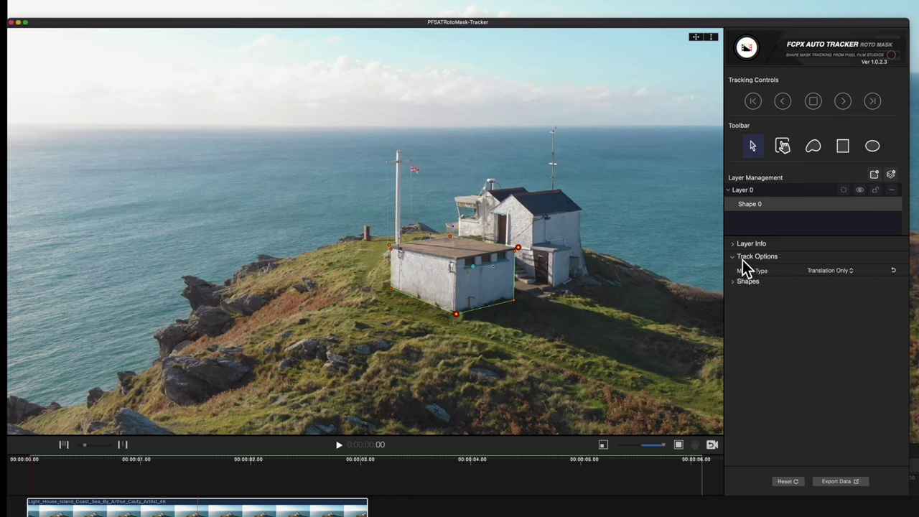
Step: Change the building mask's Motion Type from Translation Only to Perspective
{"action": "left_click", "coordinate": [840, 271]}
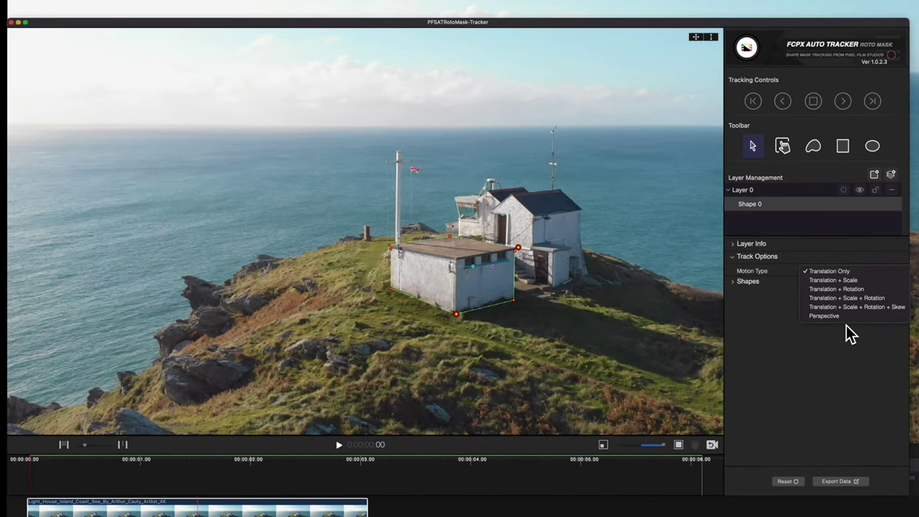
{"action": "left_click", "coordinate": [847, 318]}
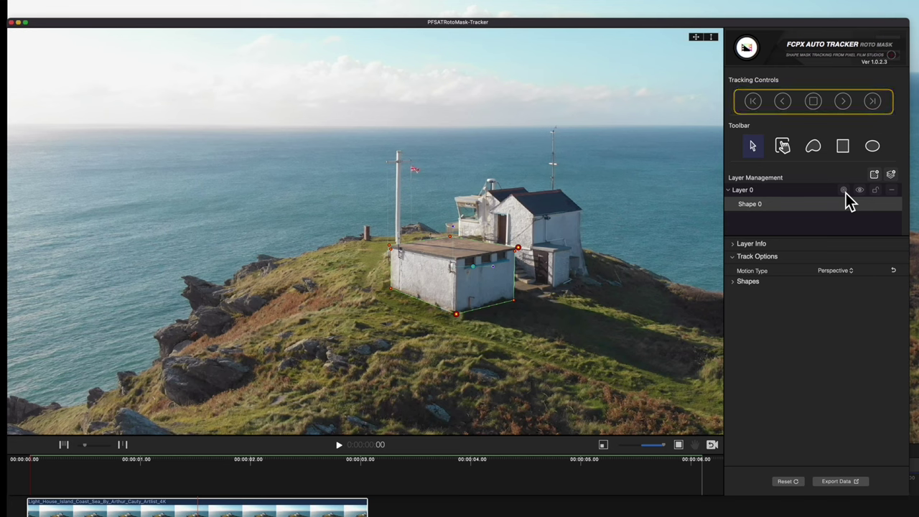
Step: Track Shape 0 with Perspective motion, testing single-frame and backward steps, then forward to the clip's end
{"action": "left_click", "coordinate": [881, 102]}
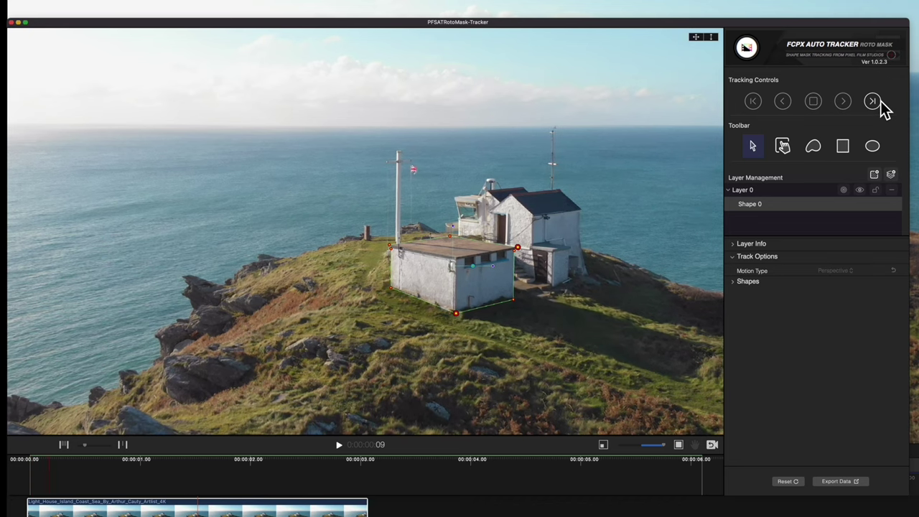
{"action": "left_click", "coordinate": [814, 101]}
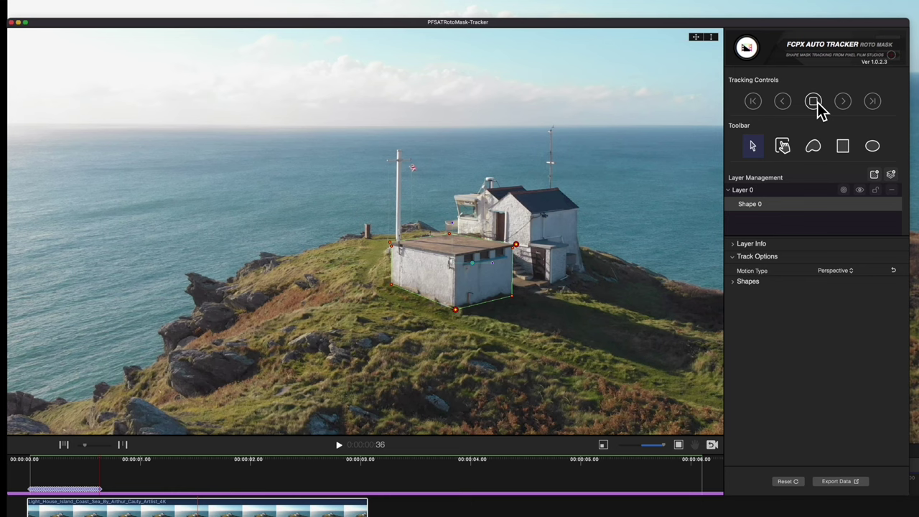
{"action": "left_click", "coordinate": [852, 102]}
{"action": "left_click", "coordinate": [790, 103]}
{"action": "left_click", "coordinate": [758, 100]}
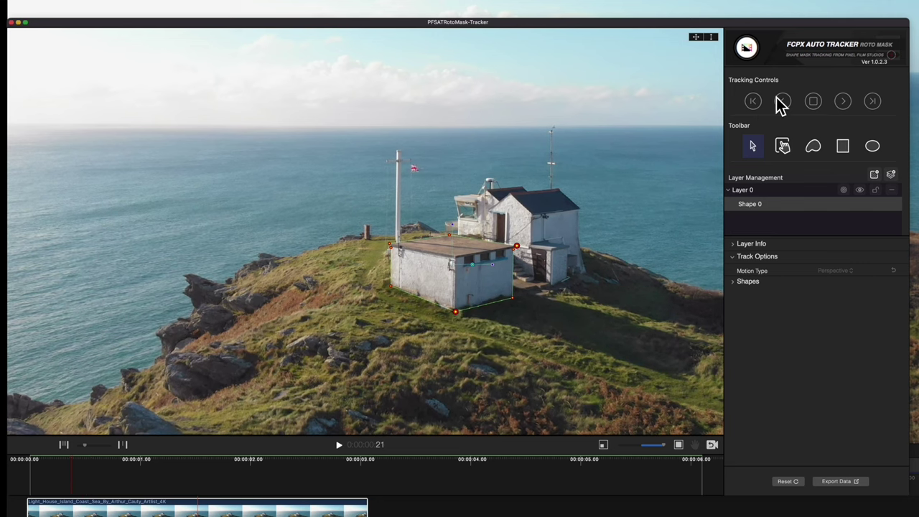
{"action": "left_click", "coordinate": [814, 101]}
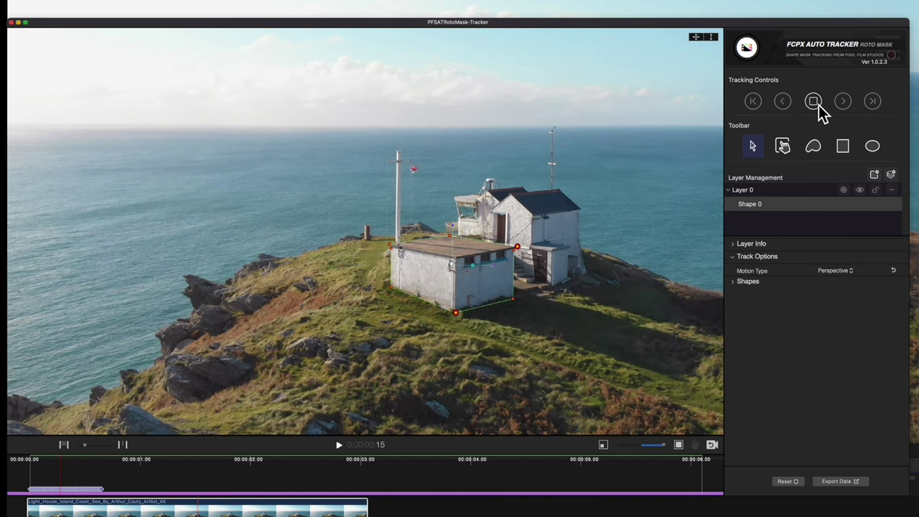
{"action": "left_click", "coordinate": [874, 104]}
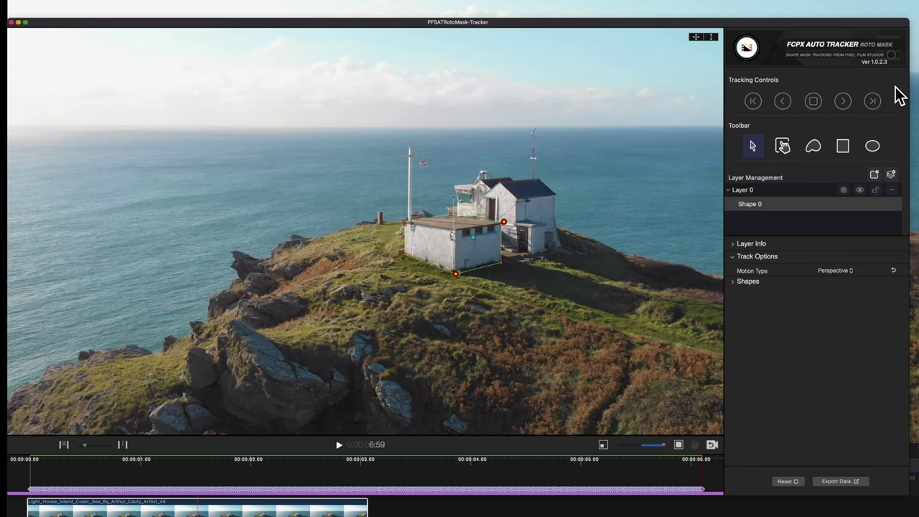
Step: Put Shape 0 in correction mode, add a keyframe fitting its corners, and scrub to verify the track
{"action": "left_click_drag", "start_coordinate": [702, 464], "coordinate": [346, 471]}
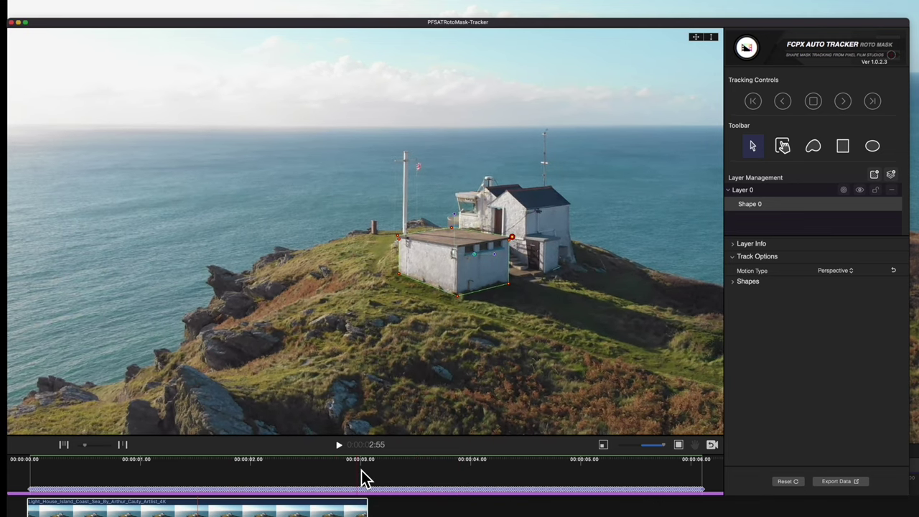
{"action": "left_click", "coordinate": [363, 470]}
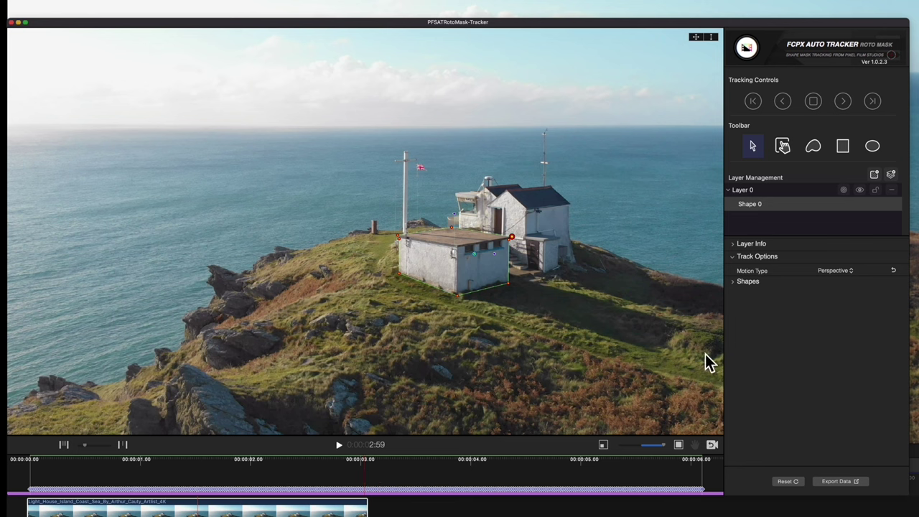
{"action": "left_click", "coordinate": [733, 282]}
{"action": "left_click", "coordinate": [765, 294]}
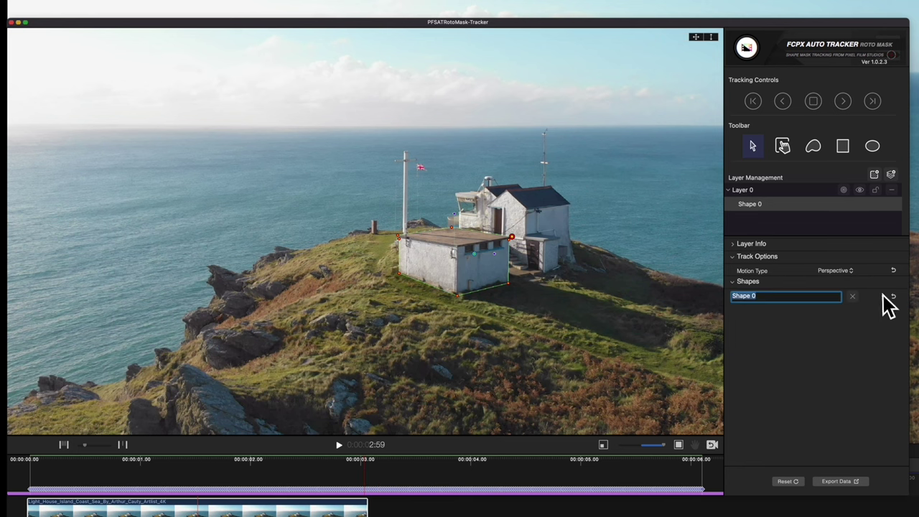
{"action": "key", "text": "Return"}
{"action": "left_click_drag", "start_coordinate": [364, 461], "coordinate": [714, 470]}
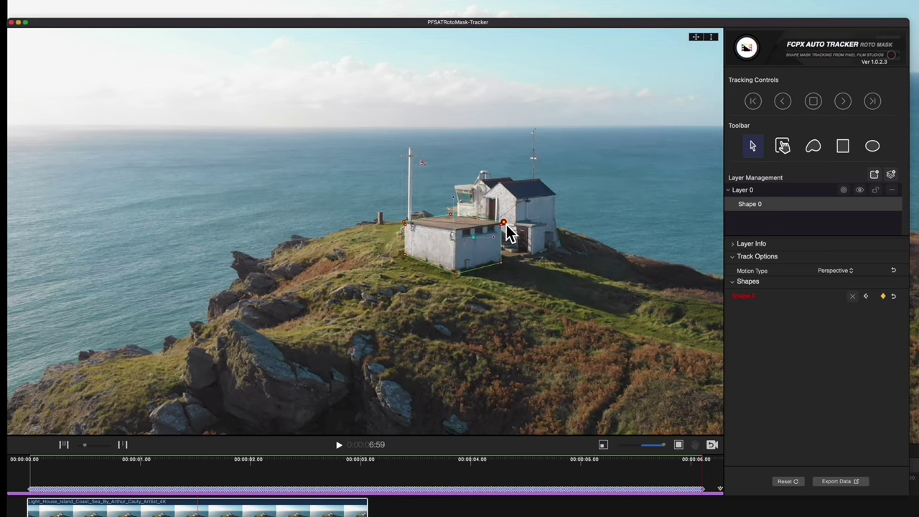
{"action": "mouse_move", "coordinate": [691, 478]}
{"action": "left_mouse_down"}
{"action": "mouse_move", "coordinate": [226, 469]}
{"action": "mouse_move", "coordinate": [675, 470]}
{"action": "left_mouse_up"}
{"action": "left_click", "coordinate": [732, 282]}
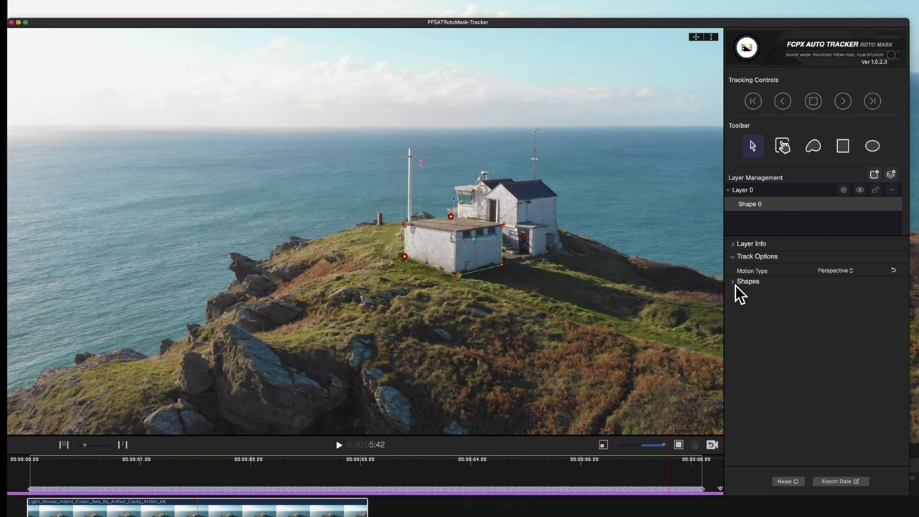
Step: Add Shape 1 to Layer 0 and draw a trial rectangle near the front building
{"action": "left_click", "coordinate": [874, 175]}
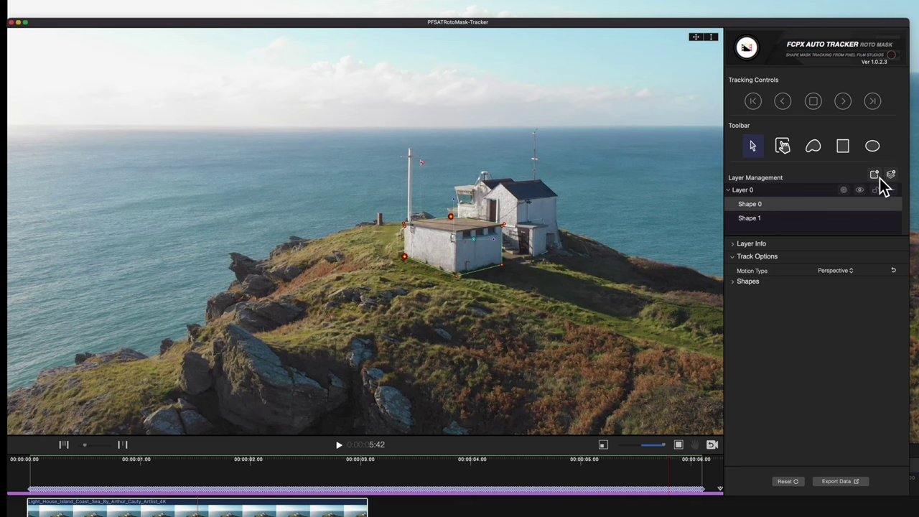
{"action": "left_click", "coordinate": [800, 223]}
{"action": "left_click", "coordinate": [842, 150]}
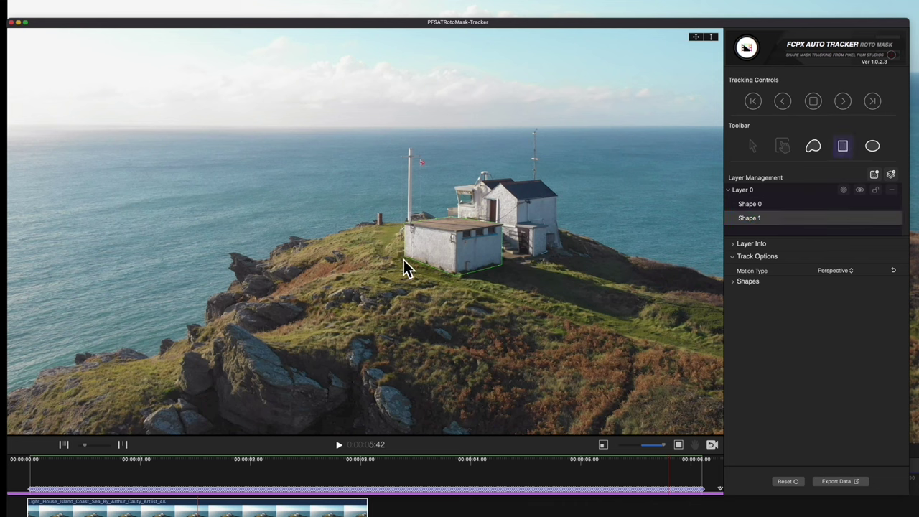
{"action": "left_click_drag", "start_coordinate": [373, 250], "coordinate": [459, 287]}
{"action": "left_click", "coordinate": [753, 147]}
{"action": "left_click_drag", "start_coordinate": [377, 251], "coordinate": [376, 269]}
{"action": "left_click_drag", "start_coordinate": [458, 284], "coordinate": [430, 288]}
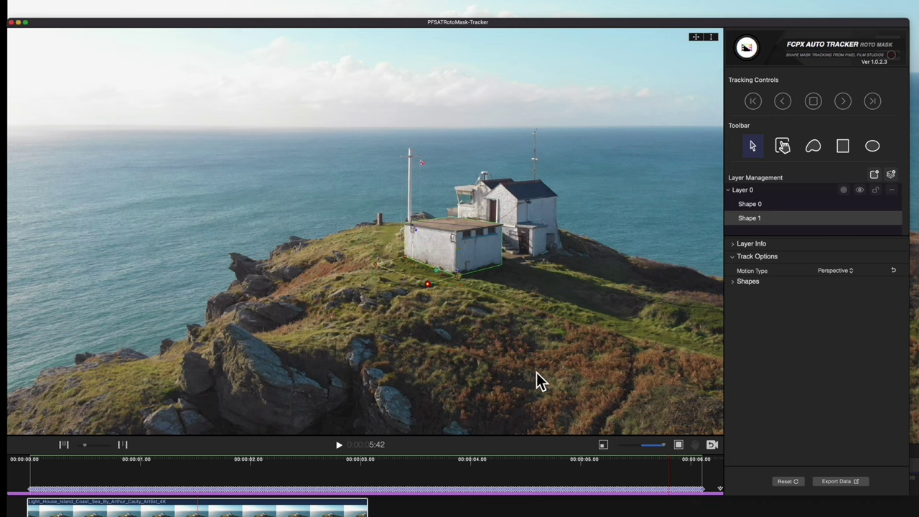
Step: Delete the trial Shape 1, then add and select a new Layer 1
{"action": "left_click_drag", "start_coordinate": [700, 463], "coordinate": [658, 464]}
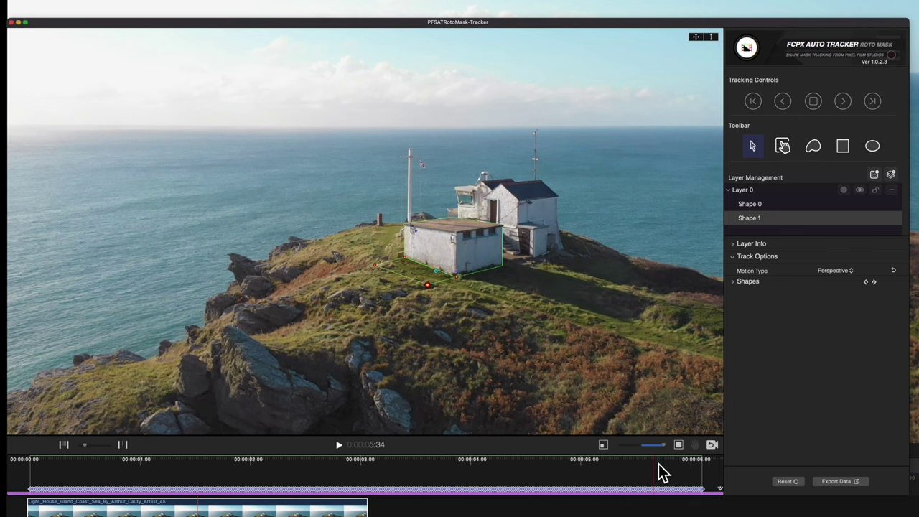
{"action": "left_click", "coordinate": [733, 283]}
{"action": "double_click", "coordinate": [775, 310]}
{"action": "left_click", "coordinate": [852, 311]}
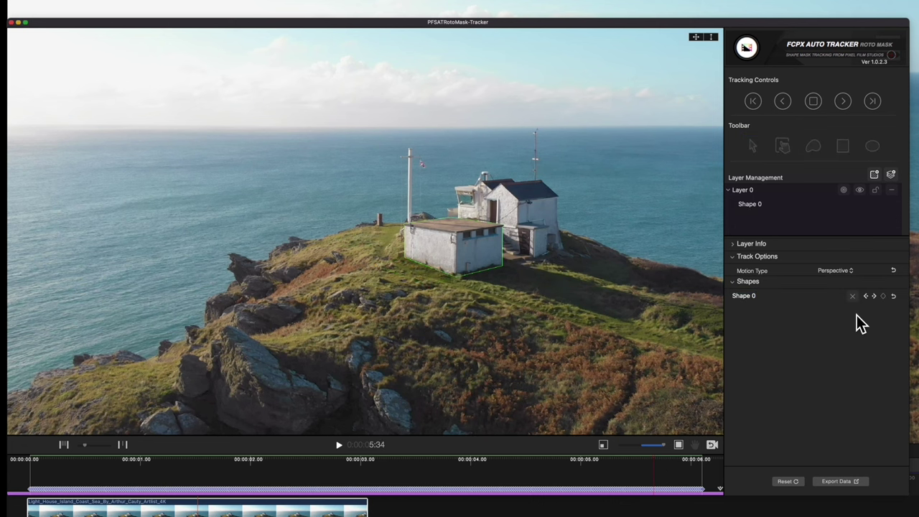
{"action": "left_click", "coordinate": [735, 258]}
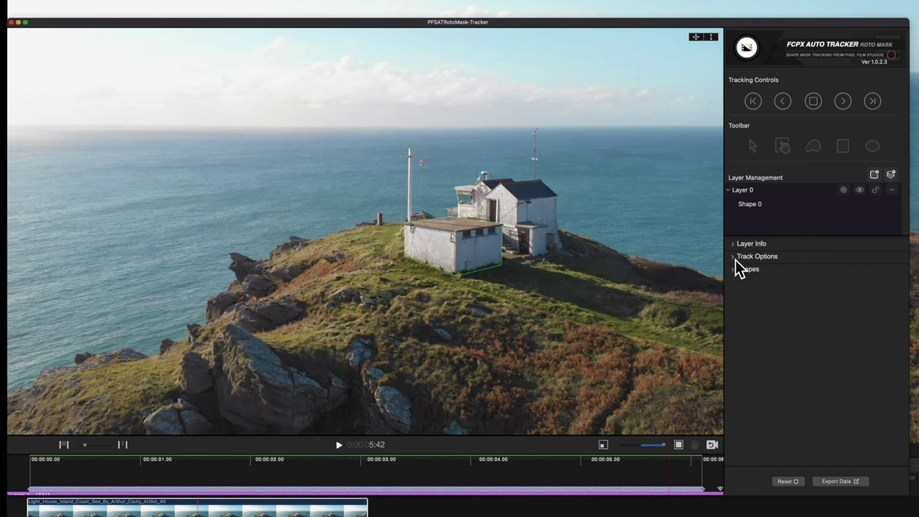
{"action": "left_click", "coordinate": [890, 175]}
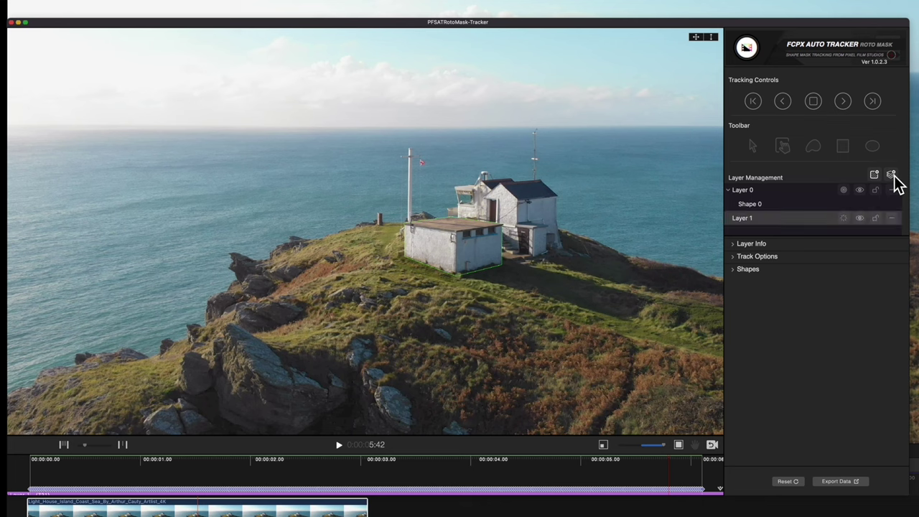
{"action": "left_click", "coordinate": [788, 219]}
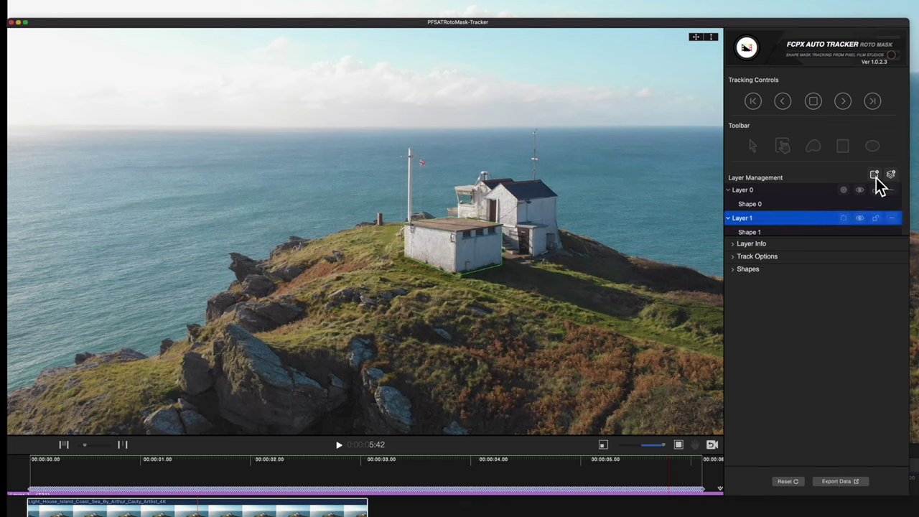
Step: Trace the lighthouse roof and house with freeform points as Shape 1 in Layer 1
{"action": "left_click", "coordinate": [781, 231]}
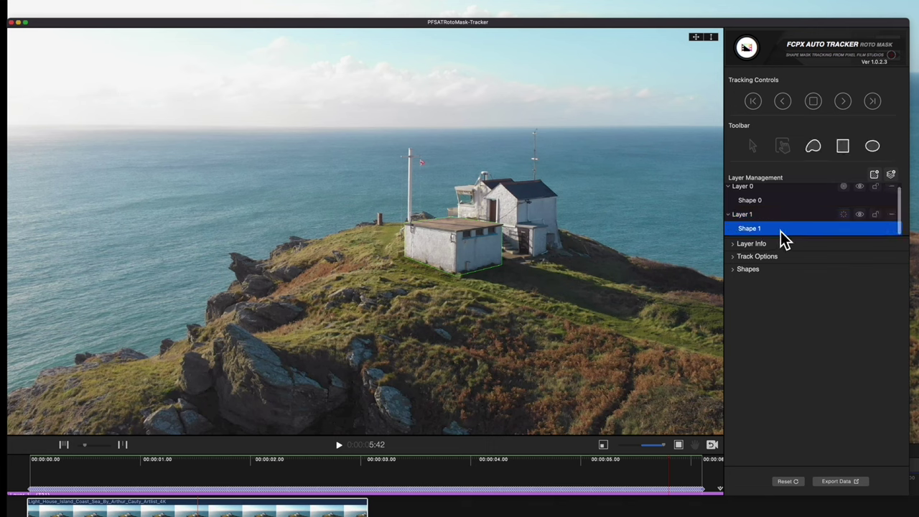
{"action": "left_click", "coordinate": [818, 147]}
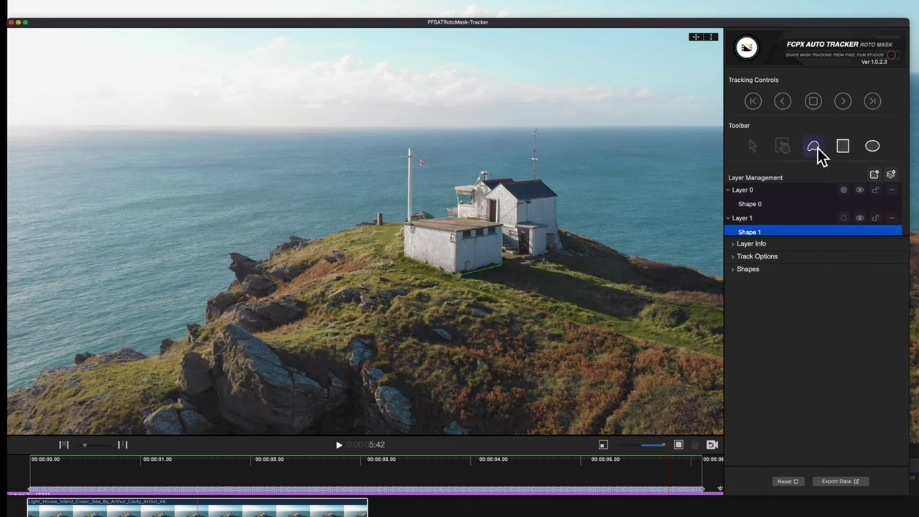
{"action": "left_click", "coordinate": [510, 178]}
{"action": "left_click", "coordinate": [480, 178]}
{"action": "left_click", "coordinate": [476, 184]}
{"action": "left_click", "coordinate": [468, 184]}
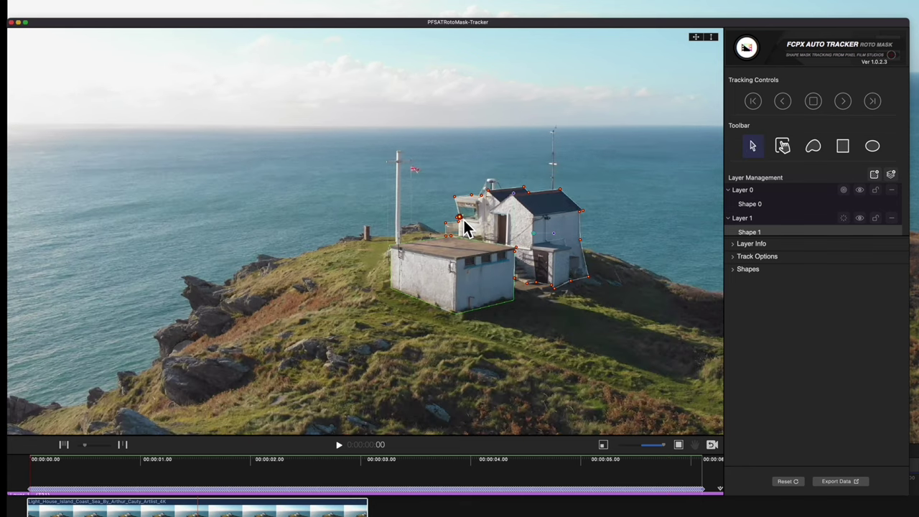
{"action": "left_click_drag", "start_coordinate": [458, 223], "coordinate": [457, 221]}
{"action": "left_click", "coordinate": [453, 196]}
{"action": "left_click", "coordinate": [736, 257]}
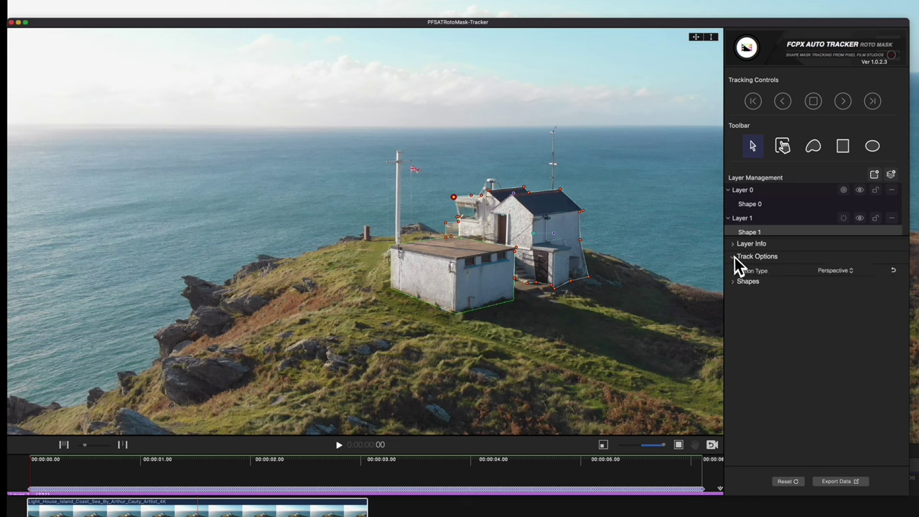
Step: Set Layer 1's motion to Translation + Scale + Rotation + Skew and exclude Layer 0 from tracking
{"action": "left_click", "coordinate": [812, 271]}
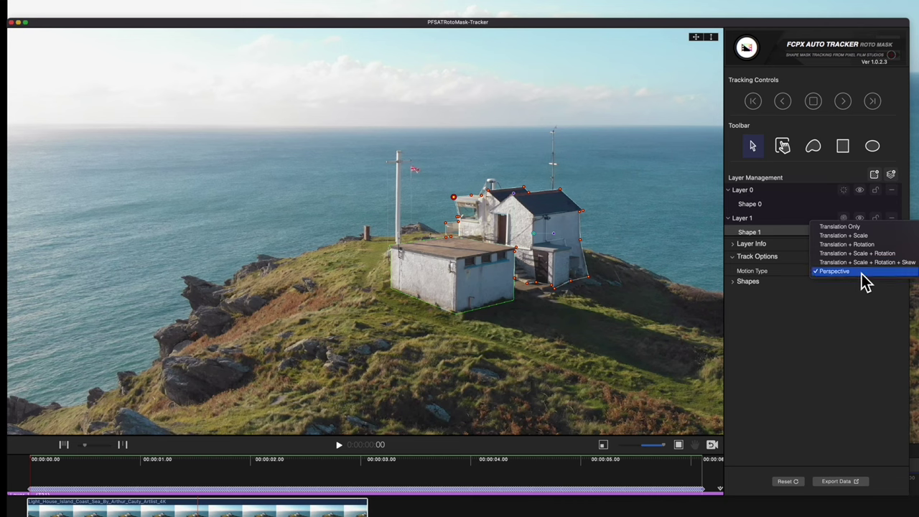
{"action": "left_click", "coordinate": [866, 262]}
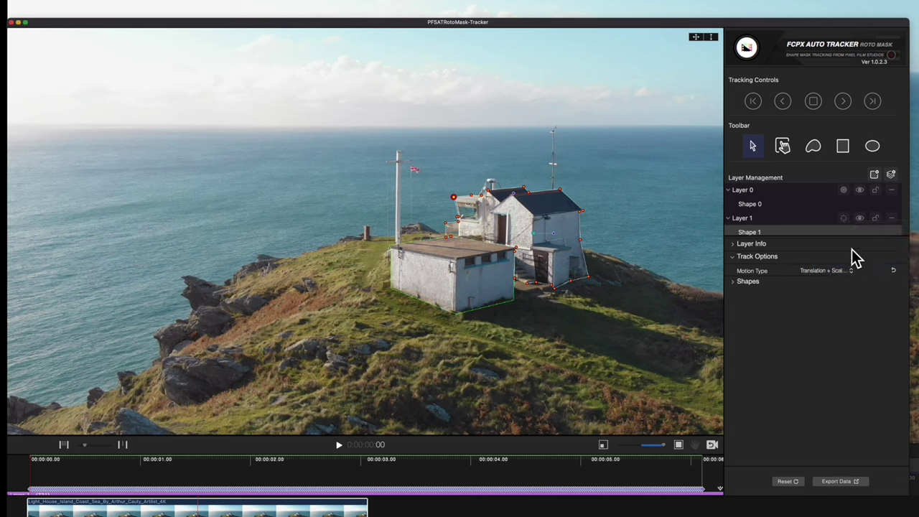
{"action": "left_click", "coordinate": [844, 190]}
Step: Track Shape 1 forward, then add an end-of-clip correction keyframe moving stray points back onto the house
{"action": "left_click", "coordinate": [874, 102]}
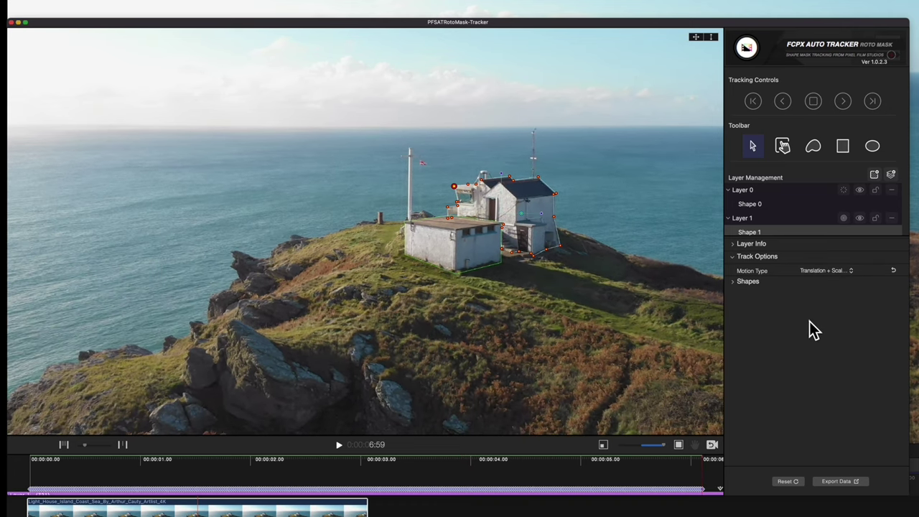
{"action": "left_click_drag", "start_coordinate": [690, 457], "coordinate": [267, 458]}
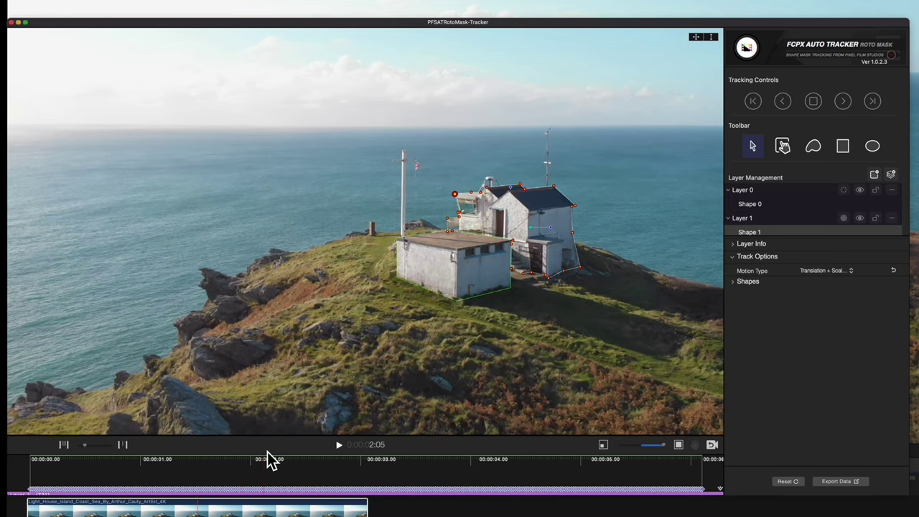
{"action": "left_click", "coordinate": [736, 281]}
{"action": "double_click", "coordinate": [773, 312]}
{"action": "key", "text": "Return"}
{"action": "left_click_drag", "start_coordinate": [287, 485], "coordinate": [707, 466]}
{"action": "left_click_drag", "start_coordinate": [556, 193], "coordinate": [554, 197]}
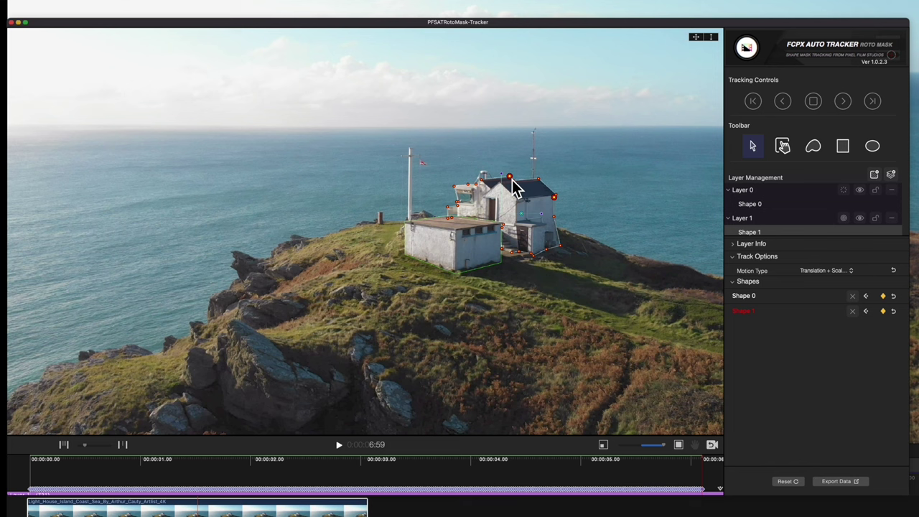
{"action": "left_click", "coordinate": [455, 186]}
{"action": "left_click_drag", "start_coordinate": [705, 463], "coordinate": [799, 408]}
{"action": "left_click", "coordinate": [732, 281]}
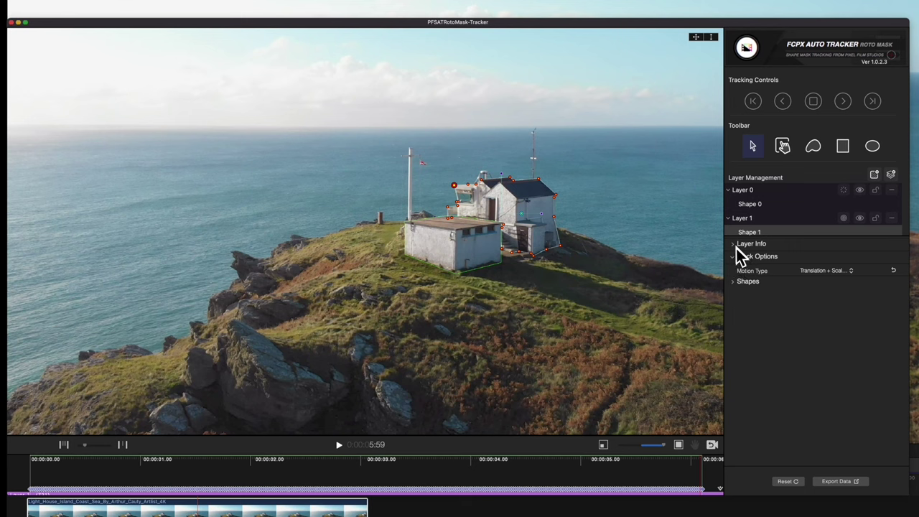
Step: Color Layer 1's shape yellow-green in the layer's info settings
{"action": "left_click", "coordinate": [734, 245]}
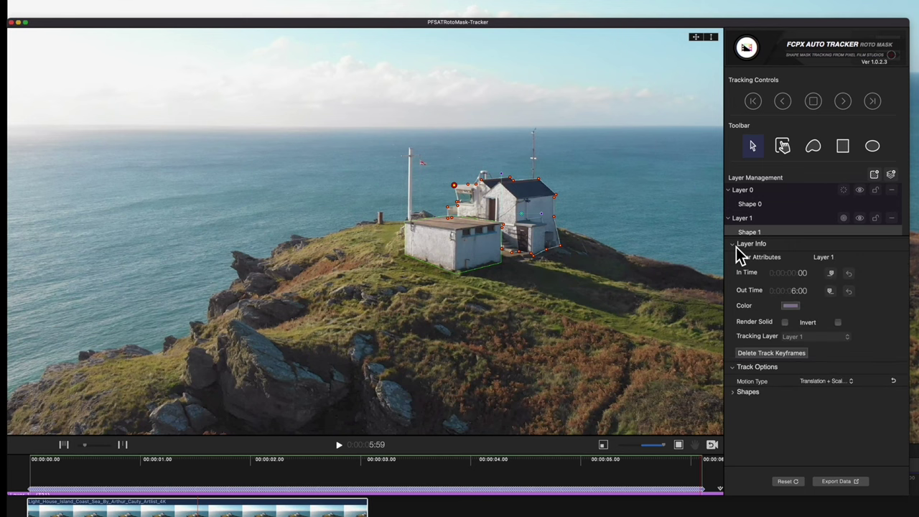
{"action": "left_click", "coordinate": [791, 305]}
{"action": "left_click_drag", "start_coordinate": [796, 264], "coordinate": [809, 243]}
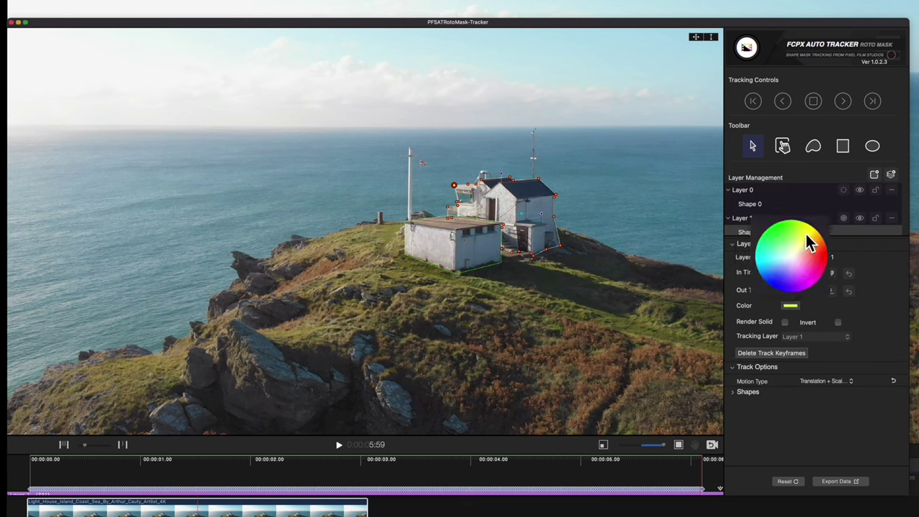
{"action": "left_click", "coordinate": [750, 232]}
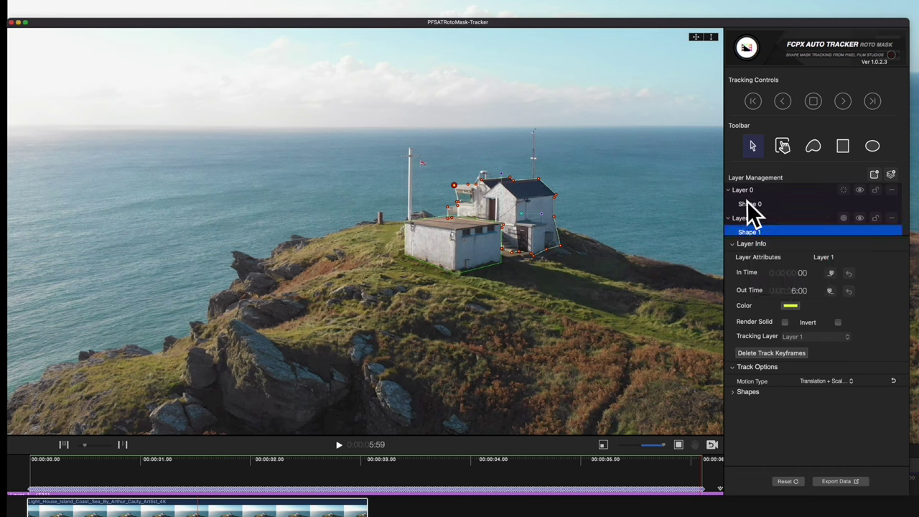
Step: Color Layer 0's shape orange after briefly trying cyan
{"action": "left_click", "coordinate": [749, 205]}
{"action": "left_click", "coordinate": [792, 307]}
{"action": "left_click", "coordinate": [768, 257]}
{"action": "left_click", "coordinate": [811, 256]}
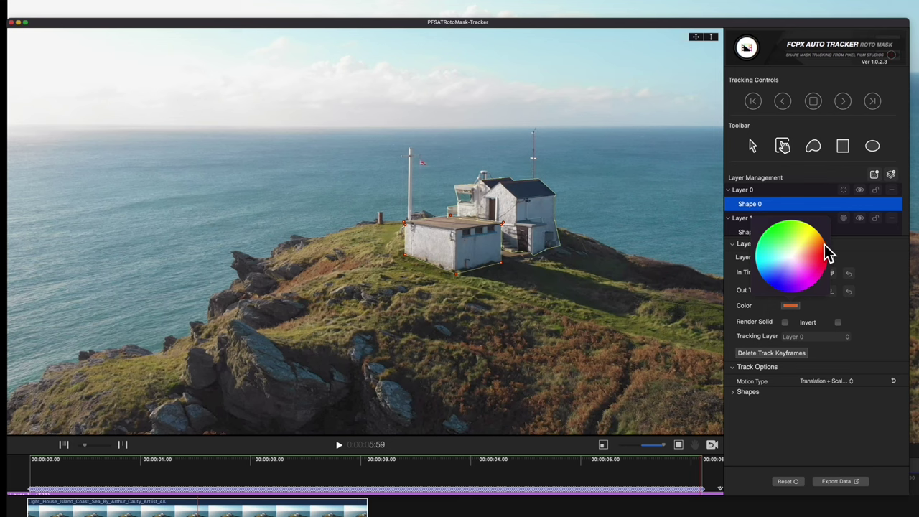
{"action": "left_click", "coordinate": [759, 213]}
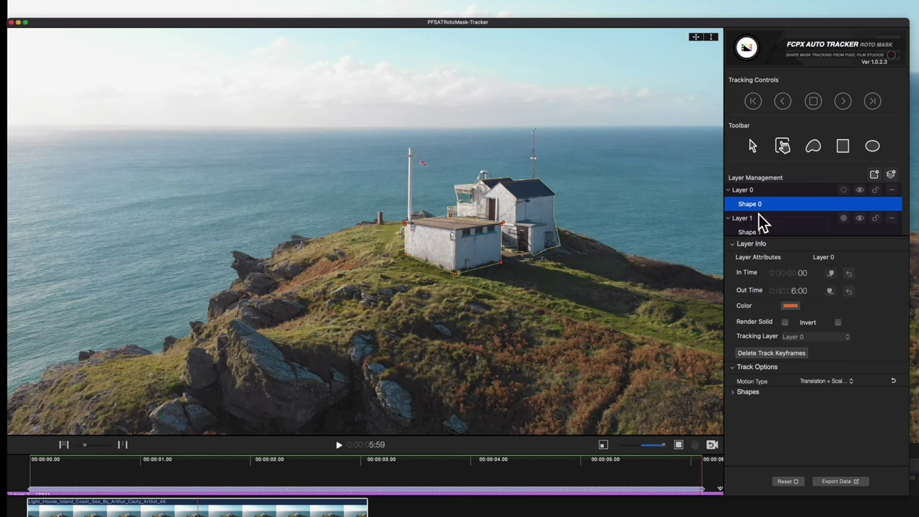
Step: Export the tracking data to Final Cut Pro, confirm the prompt, and close the tracker window
{"action": "left_click", "coordinate": [845, 483]}
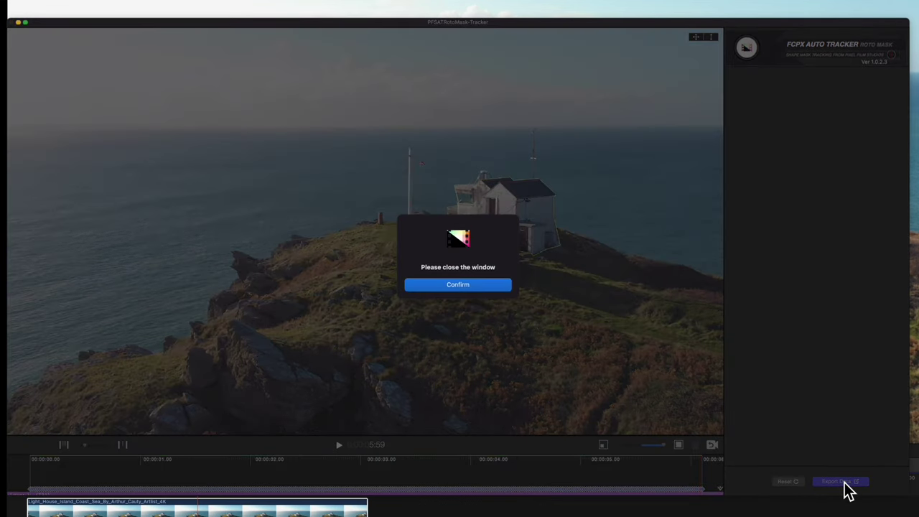
{"action": "left_click", "coordinate": [477, 285]}
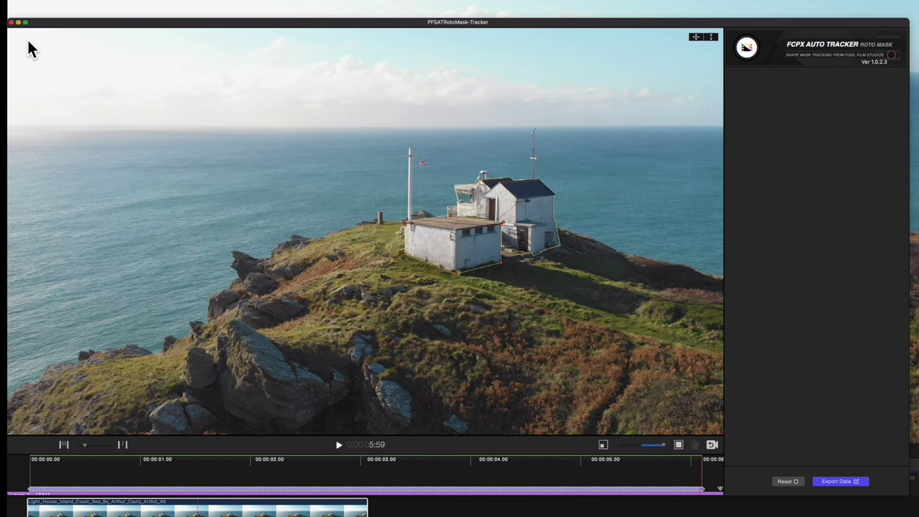
{"action": "left_click", "coordinate": [11, 22]}
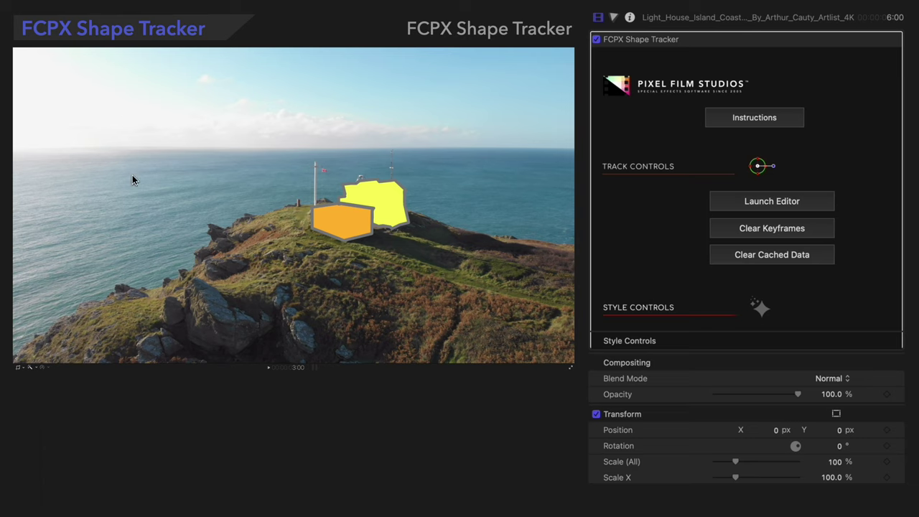
Step: Expand the Style Controls and set Rendering Mode to Mask
{"action": "mouse_move", "coordinate": [881, 346]}
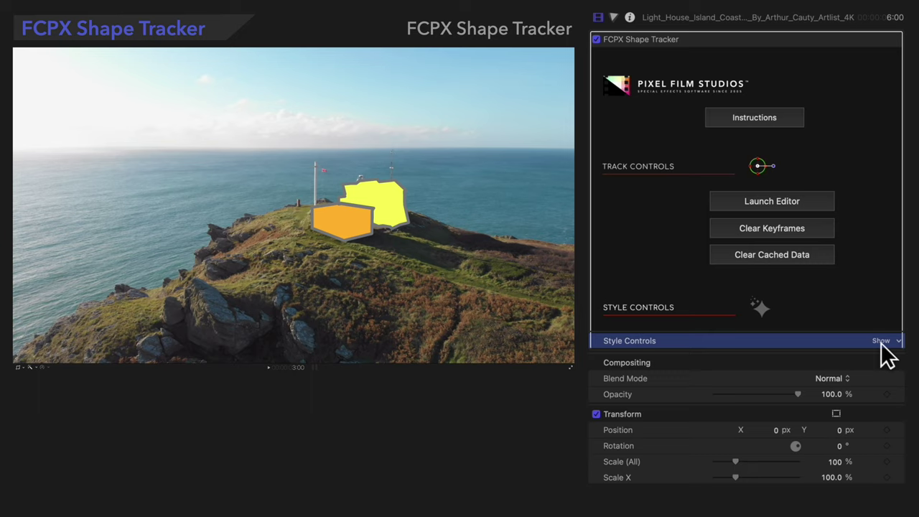
{"action": "left_click", "coordinate": [882, 341]}
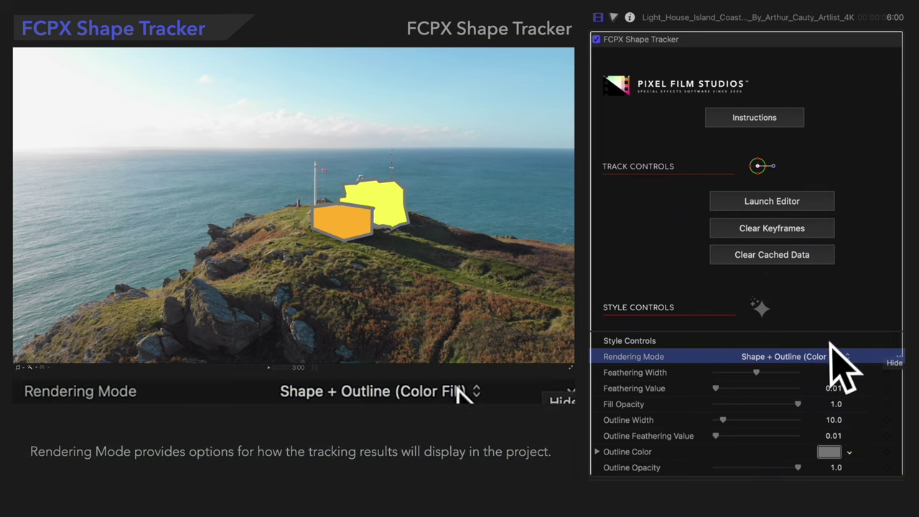
{"action": "left_click", "coordinate": [847, 358]}
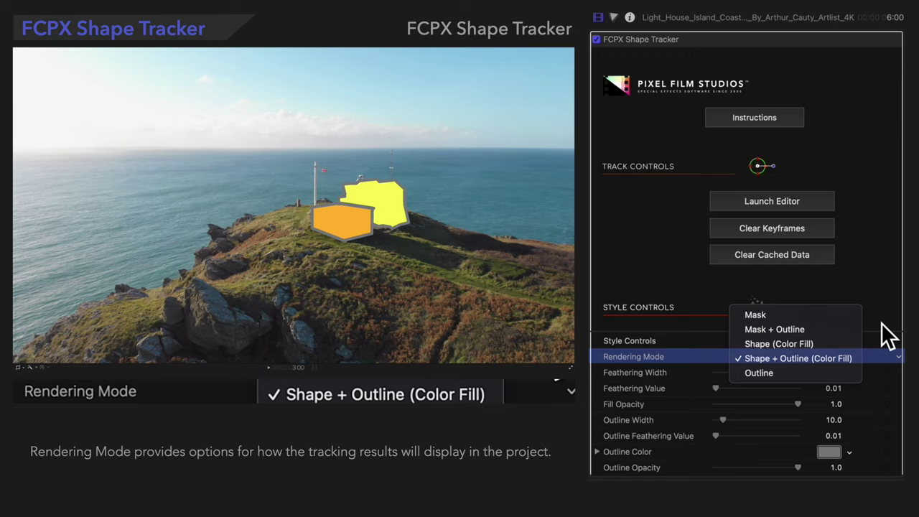
{"action": "left_click", "coordinate": [847, 318]}
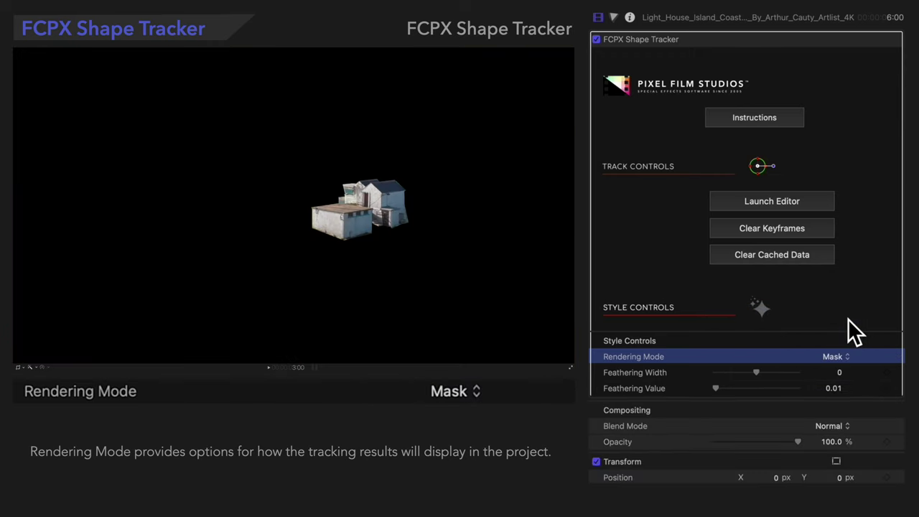
Step: Try Mask + Outline and Shape (Color Fill), ending on Shape + Outline (Color Fill)
{"action": "left_click", "coordinate": [841, 357]}
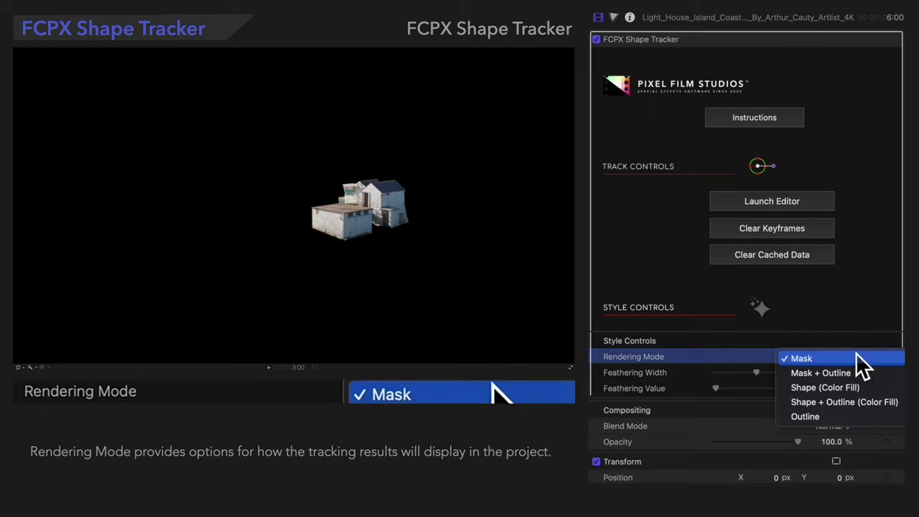
{"action": "left_click", "coordinate": [865, 373]}
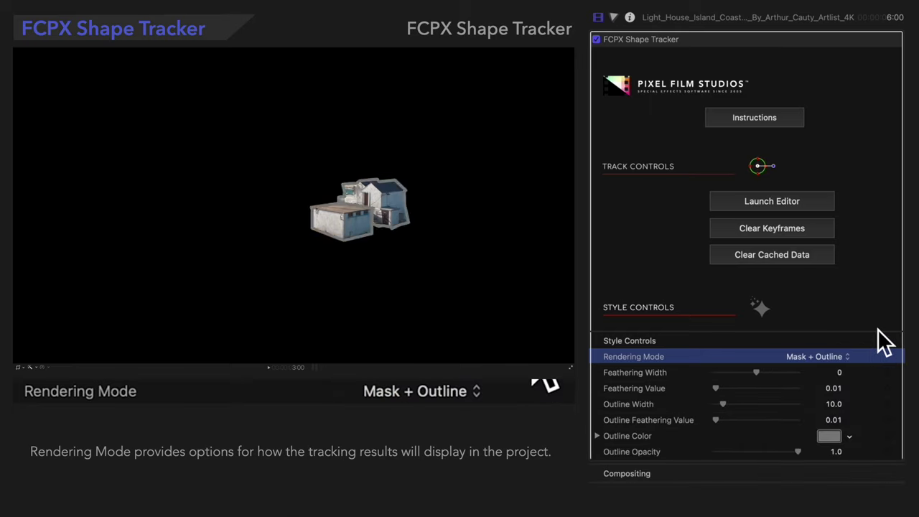
{"action": "left_click", "coordinate": [845, 356]}
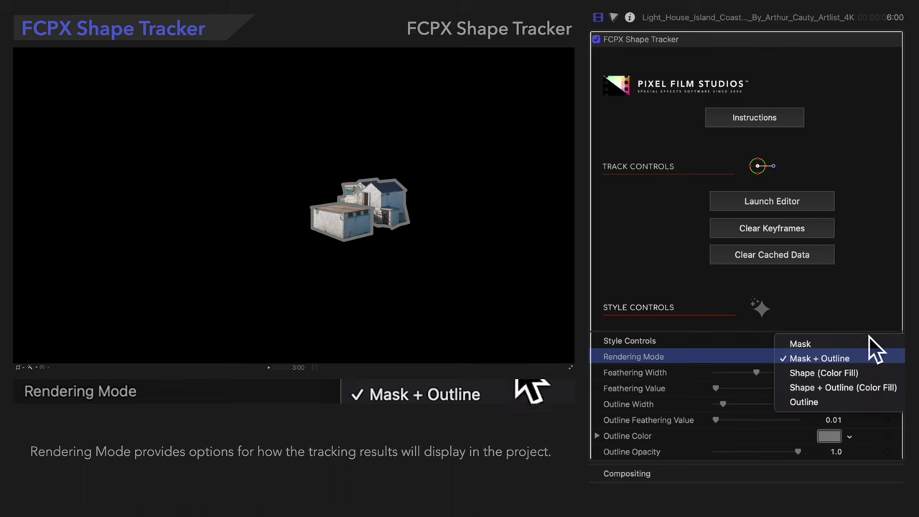
{"action": "left_click", "coordinate": [861, 372]}
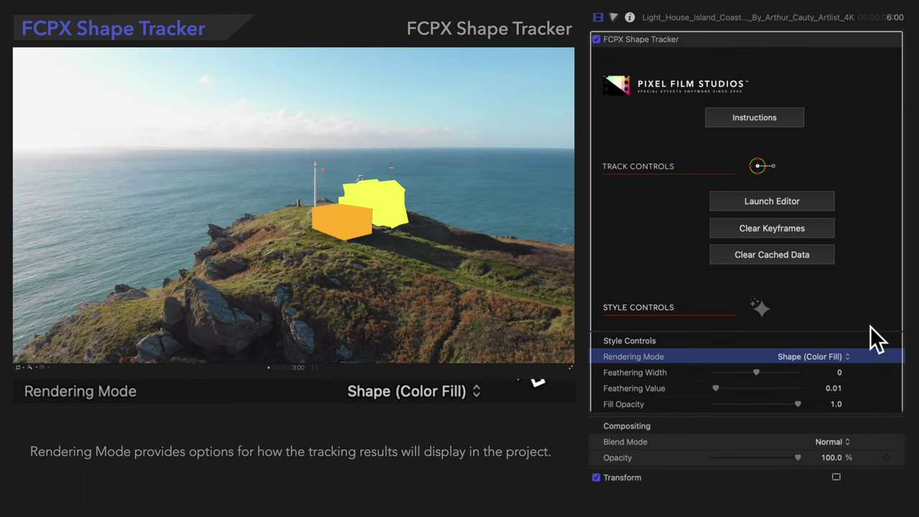
{"action": "left_click", "coordinate": [845, 356]}
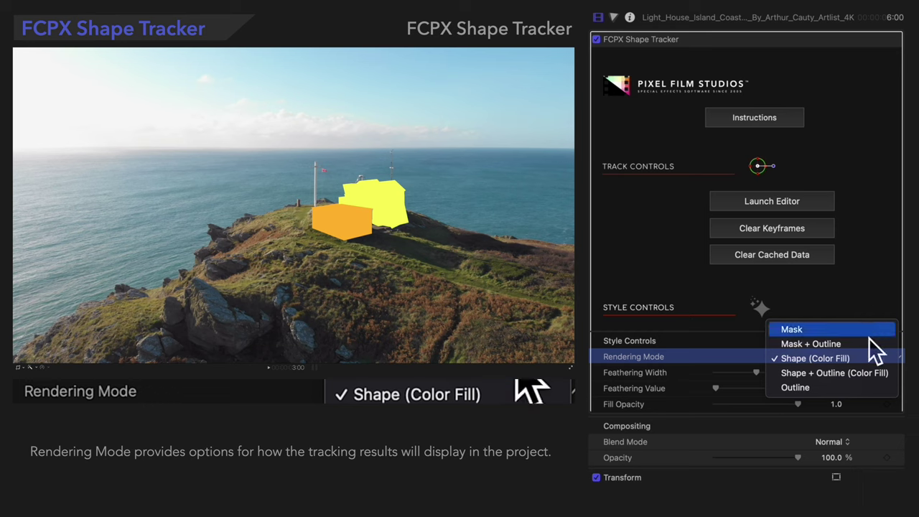
{"action": "left_click", "coordinate": [860, 373]}
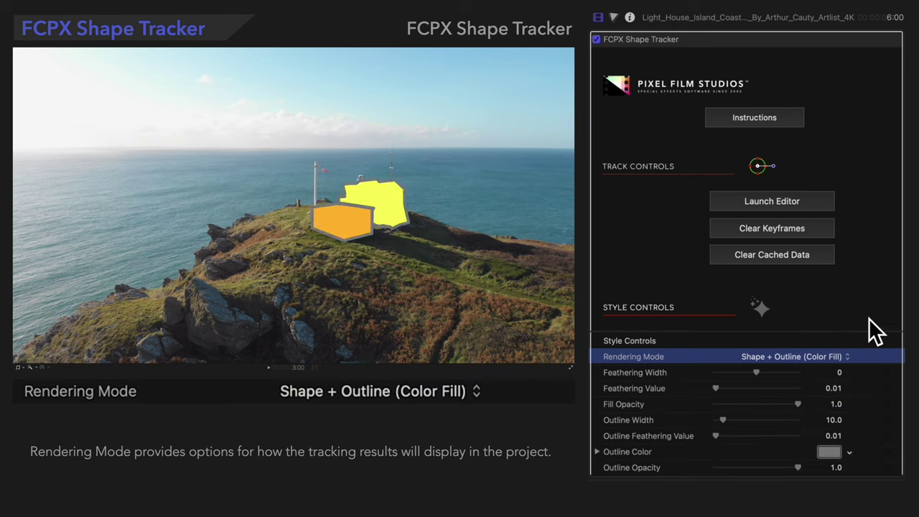
Step: Preview the Outline rendering mode, then return to Shape + Outline (Color Fill)
{"action": "left_click", "coordinate": [839, 356]}
{"action": "left_click", "coordinate": [826, 379]}
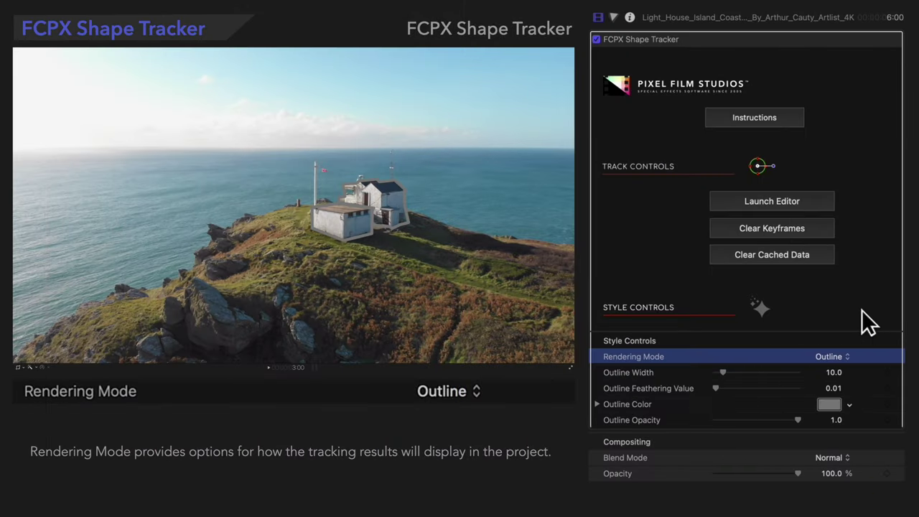
{"action": "left_click", "coordinate": [832, 356]}
{"action": "left_click", "coordinate": [862, 346]}
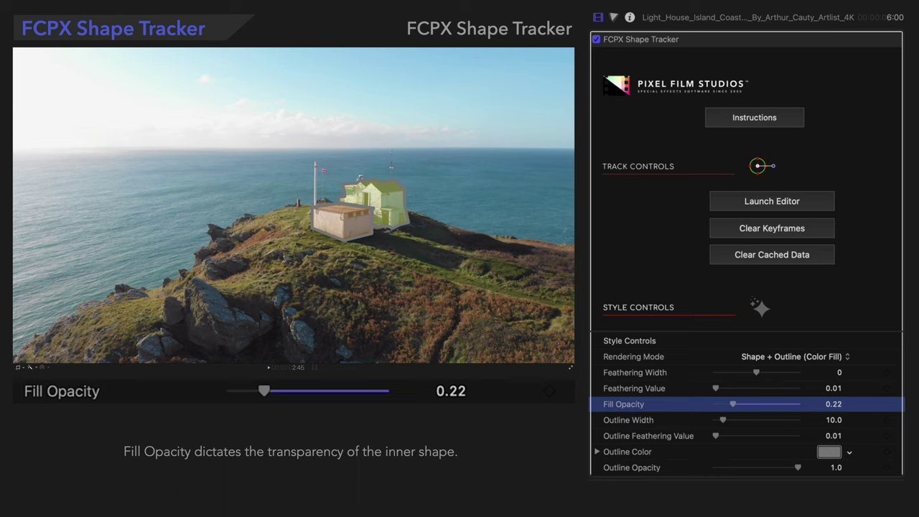
Step: Change the Shape Tracker outline colour to white
{"action": "left_click", "coordinate": [833, 452]}
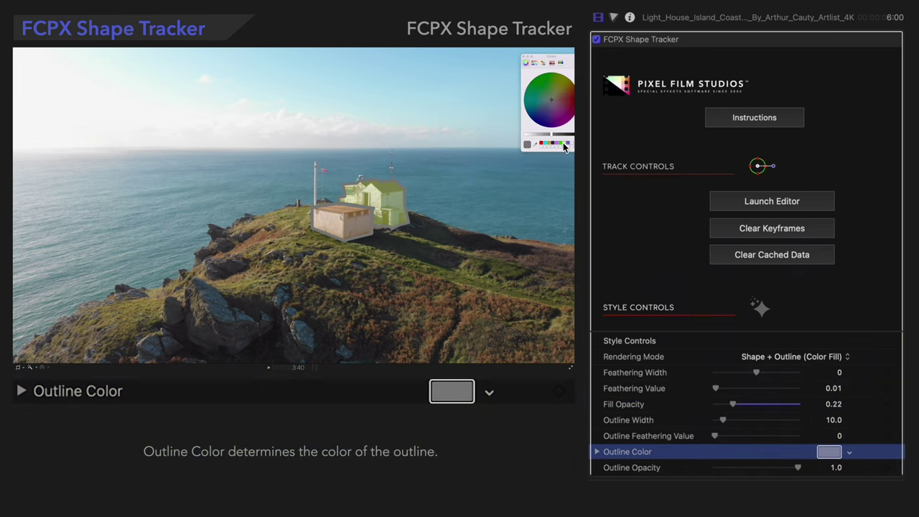
{"action": "left_click_drag", "start_coordinate": [544, 137], "coordinate": [522, 134]}
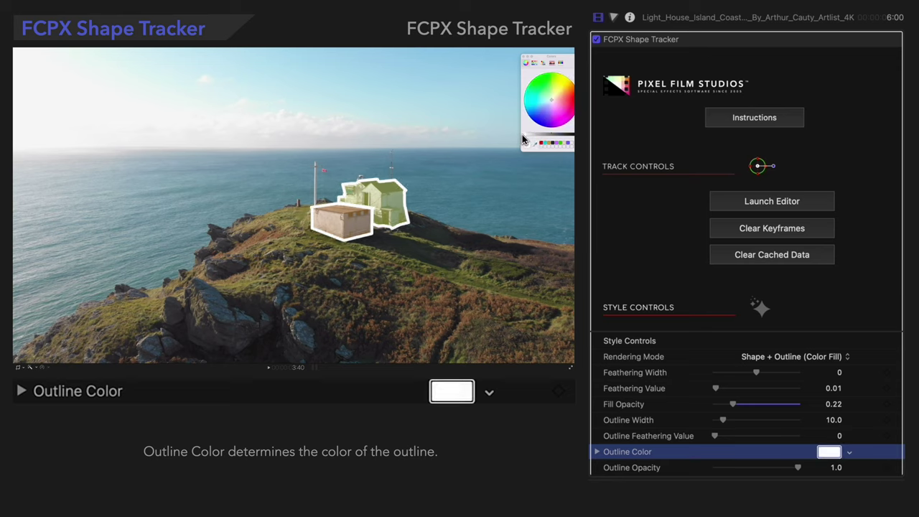
{"action": "left_click", "coordinate": [522, 55]}
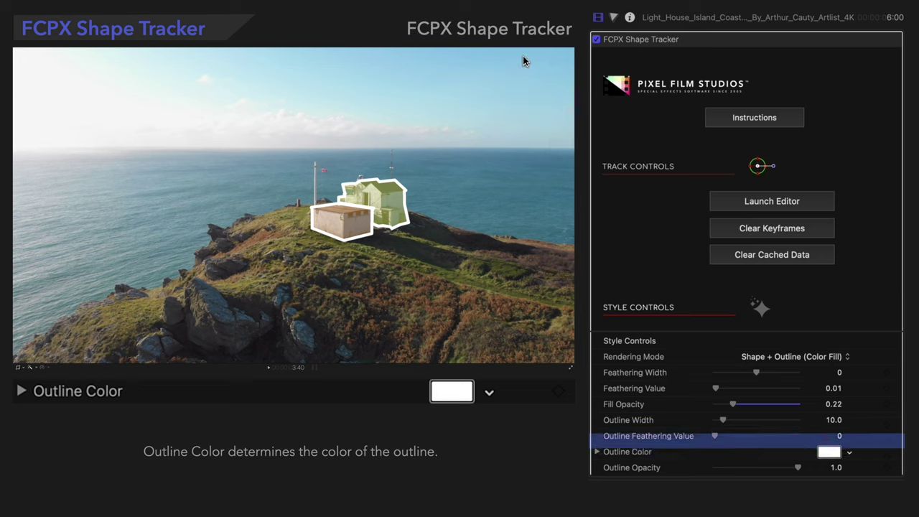